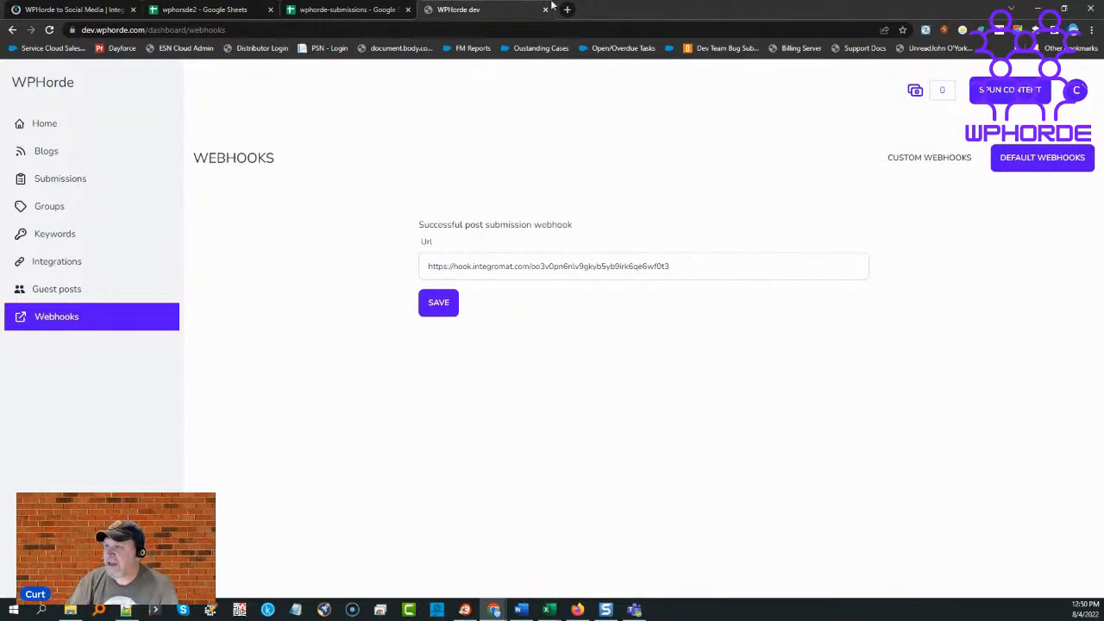
Examine row 36 of the wphorde-submissions spreadsheet, from the article content to the post link in column D.
{"action": "left_click", "coordinate": [310, 9]}
{"action": "scroll", "coordinate": [341, 430], "scroll_direction": "up", "scroll_amount": 10}
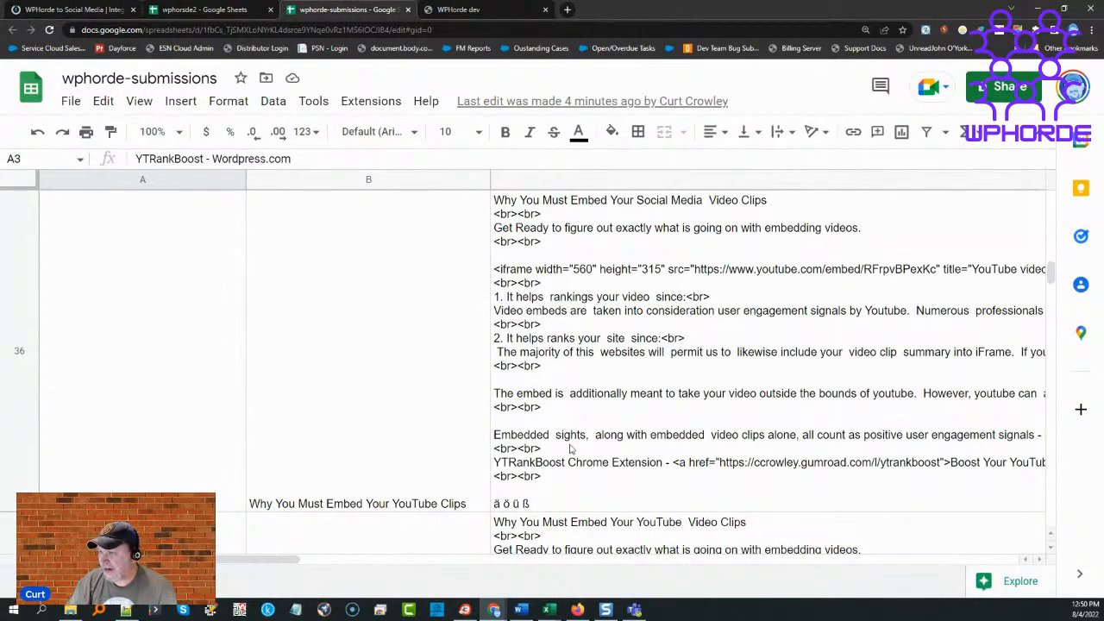
{"action": "left_click_drag", "start_coordinate": [283, 562], "coordinate": [749, 592]}
{"action": "left_click", "coordinate": [125, 437]}
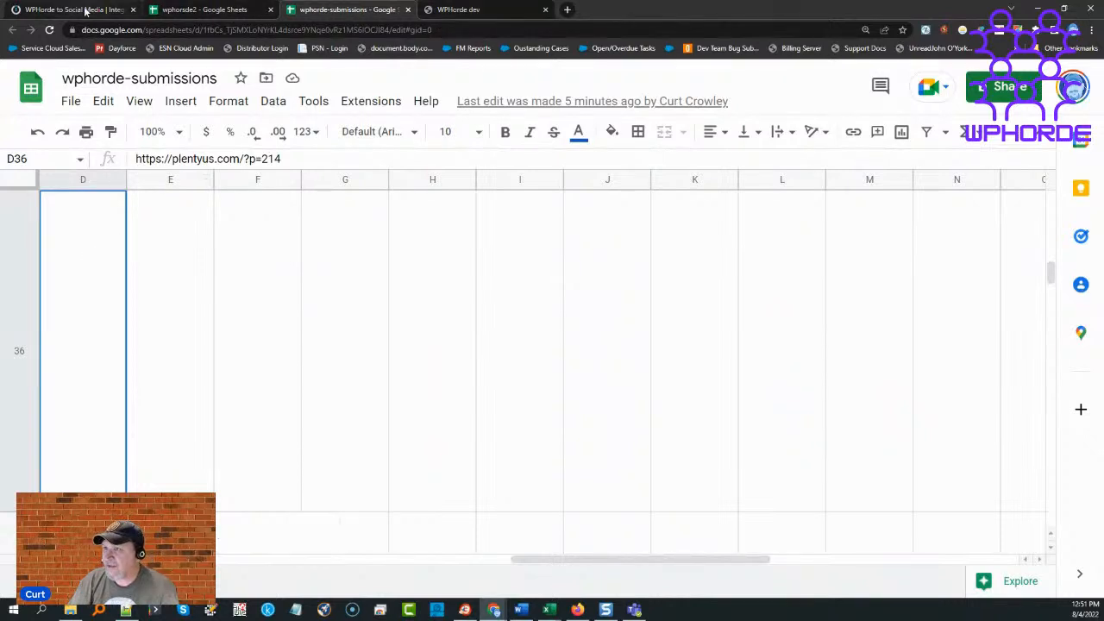
Examine the default successful-post webhook URL and the custom webhooks in the WPHorde dashboard.
{"action": "left_click", "coordinate": [448, 9]}
{"action": "left_click_drag", "start_coordinate": [681, 265], "coordinate": [392, 270]}
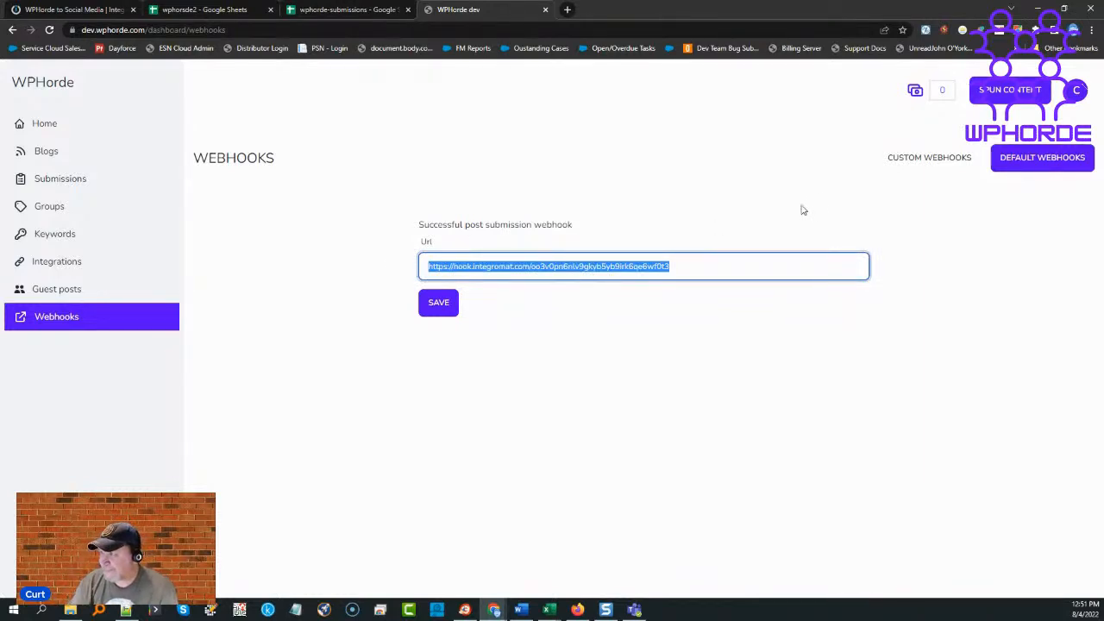
{"action": "left_click", "coordinate": [901, 168]}
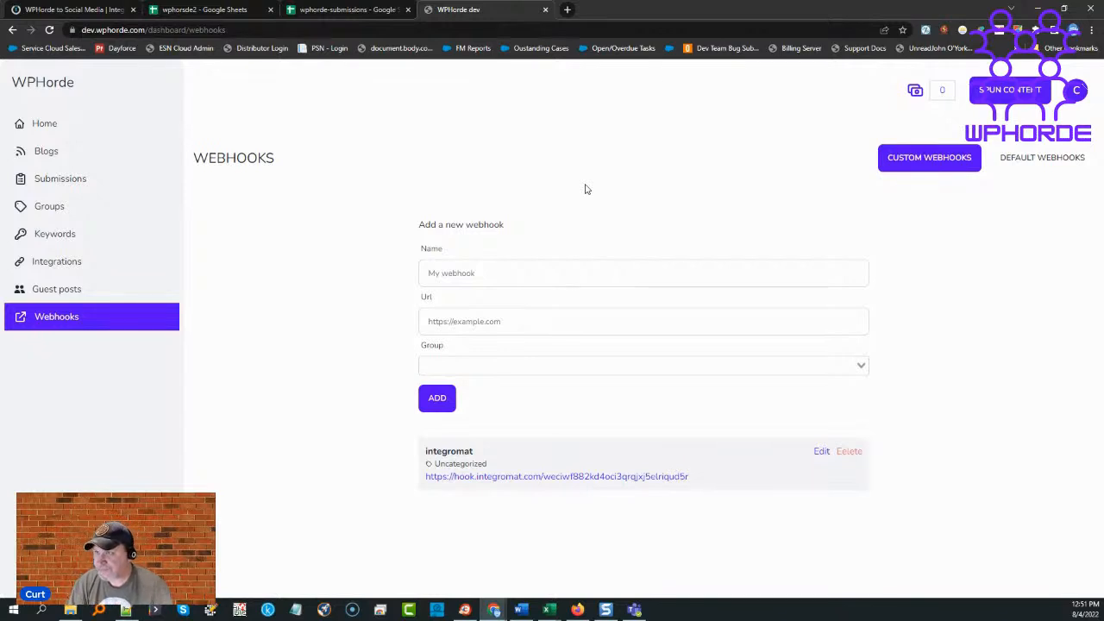
Examine the title, stripped content, category and tags cells of row 3 in the wphorsde2 spreadsheet.
{"action": "left_click", "coordinate": [194, 10]}
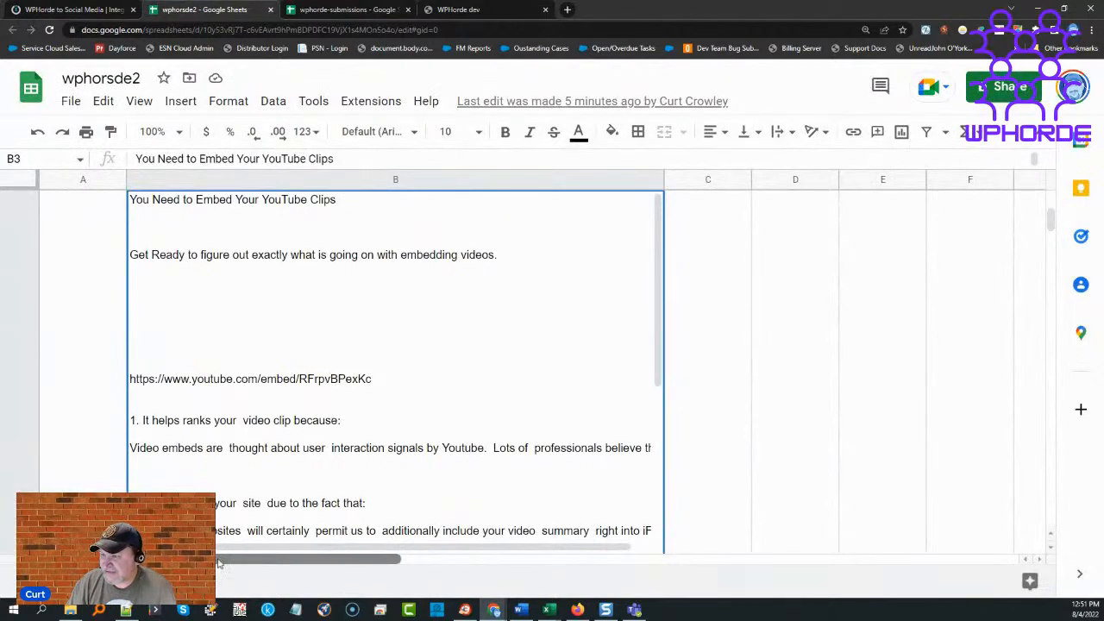
{"action": "left_click", "coordinate": [95, 448]}
{"action": "scroll", "coordinate": [95, 448], "scroll_direction": "down", "scroll_amount": 3}
{"action": "left_click_drag", "start_coordinate": [121, 491], "coordinate": [121, 536]}
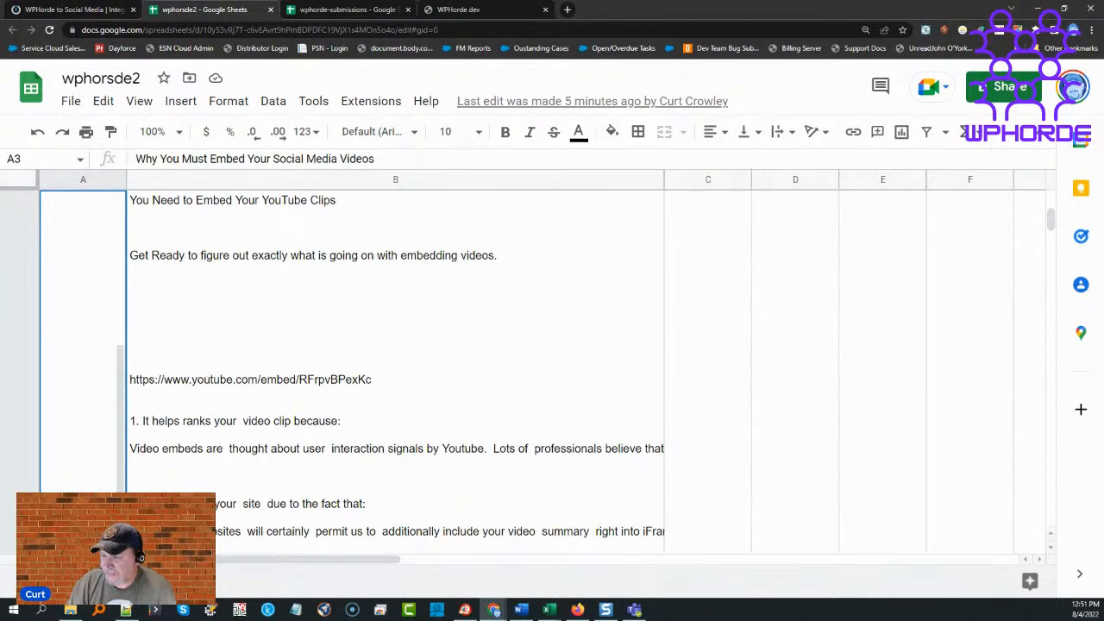
{"action": "scroll", "coordinate": [95, 448], "scroll_direction": "up", "scroll_amount": 4}
{"action": "left_click", "coordinate": [285, 322]}
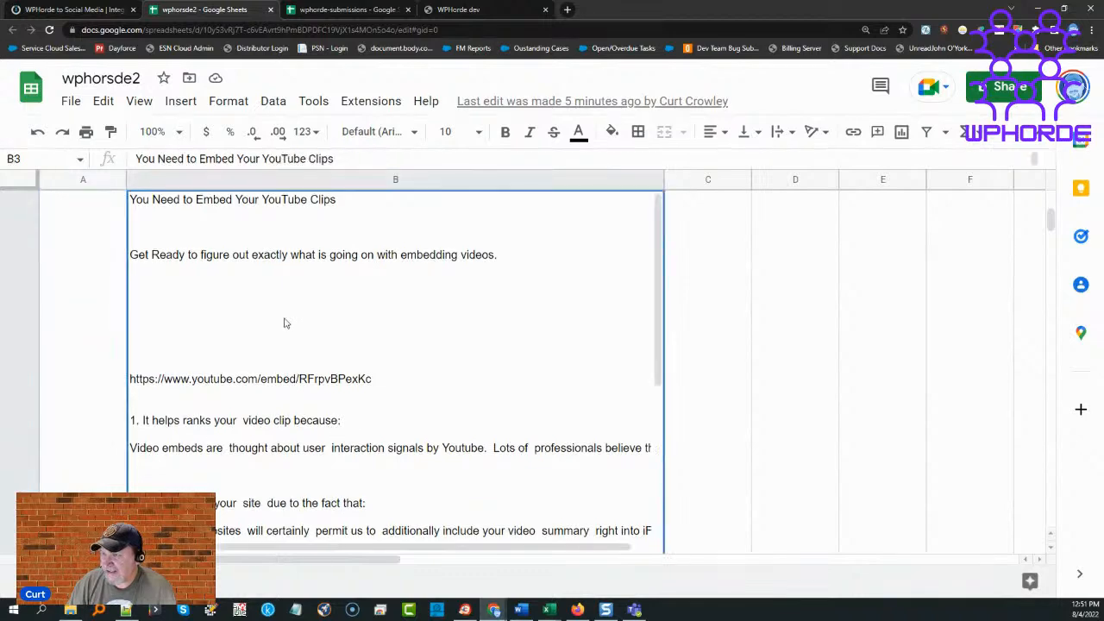
{"action": "scroll", "coordinate": [286, 323], "scroll_direction": "down", "scroll_amount": 3}
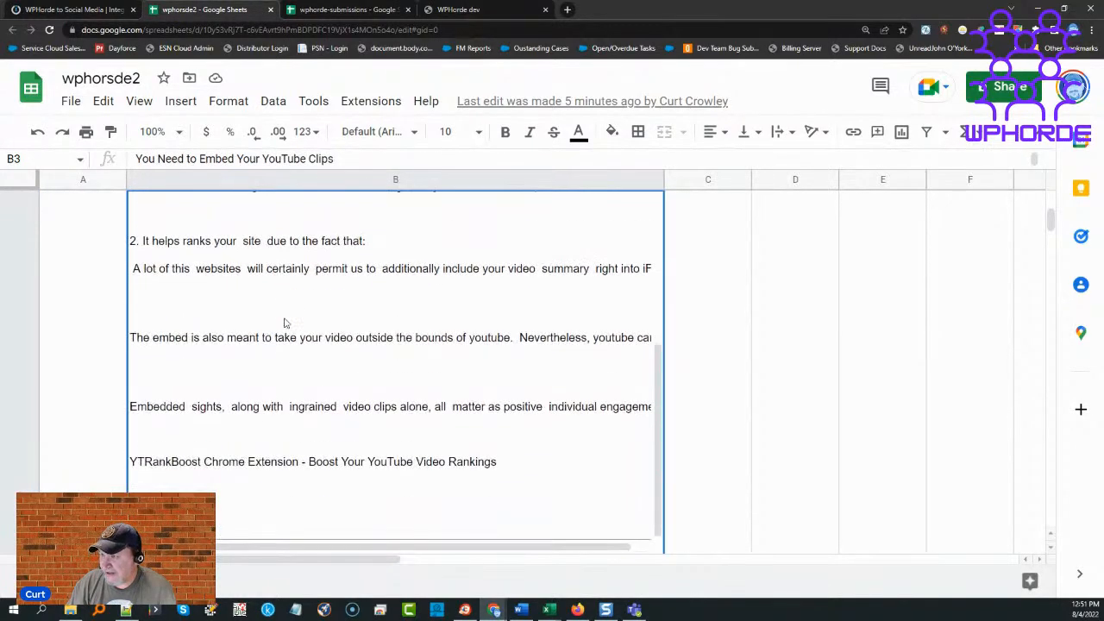
{"action": "scroll", "coordinate": [643, 316], "scroll_direction": "up", "scroll_amount": 3}
{"action": "left_click", "coordinate": [711, 313]}
{"action": "left_click_drag", "start_coordinate": [747, 332], "coordinate": [749, 517]}
{"action": "left_click", "coordinate": [791, 397]}
{"action": "left_click_drag", "start_coordinate": [836, 449], "coordinate": [838, 539]}
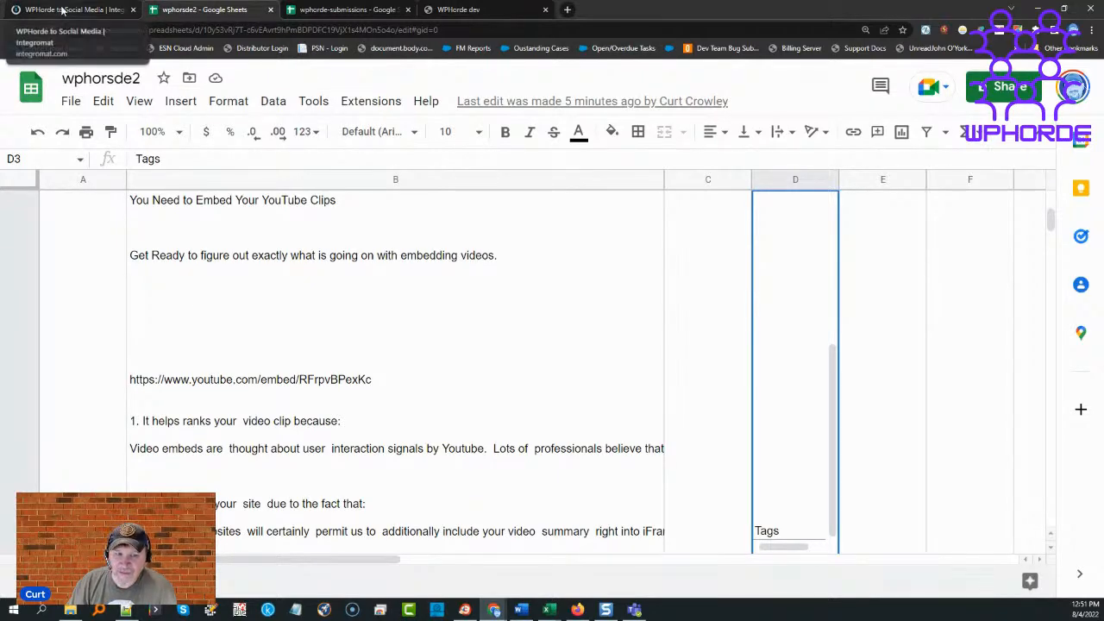
Switch to the Integromat scenario, close the Google Sheets settings and shift both modules left to free space after them.
{"action": "left_click", "coordinate": [62, 11]}
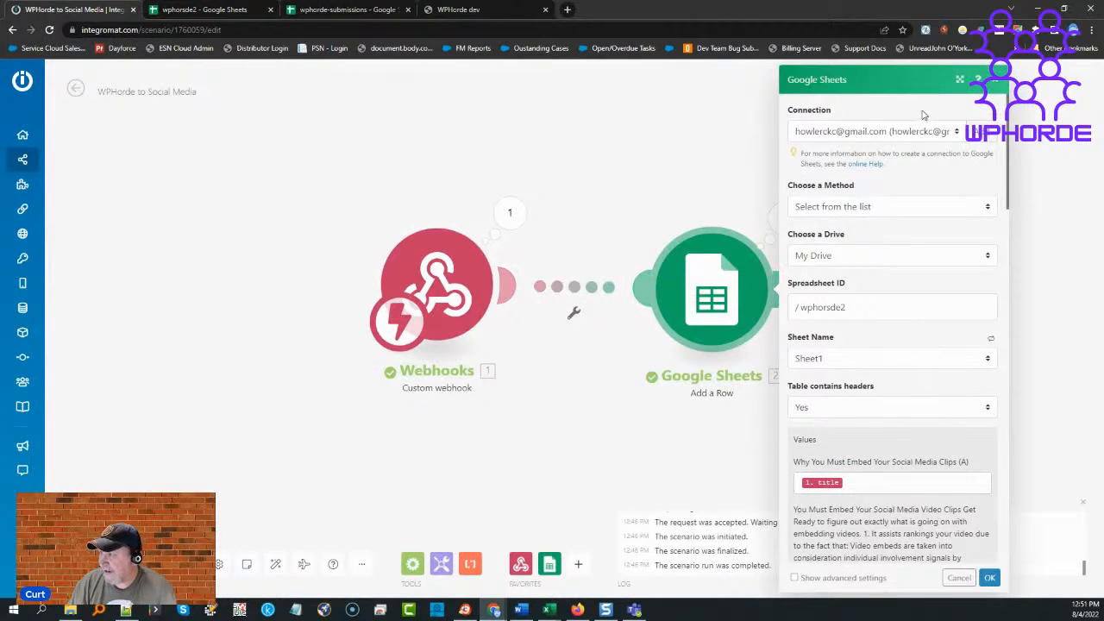
{"action": "left_click", "coordinate": [995, 83]}
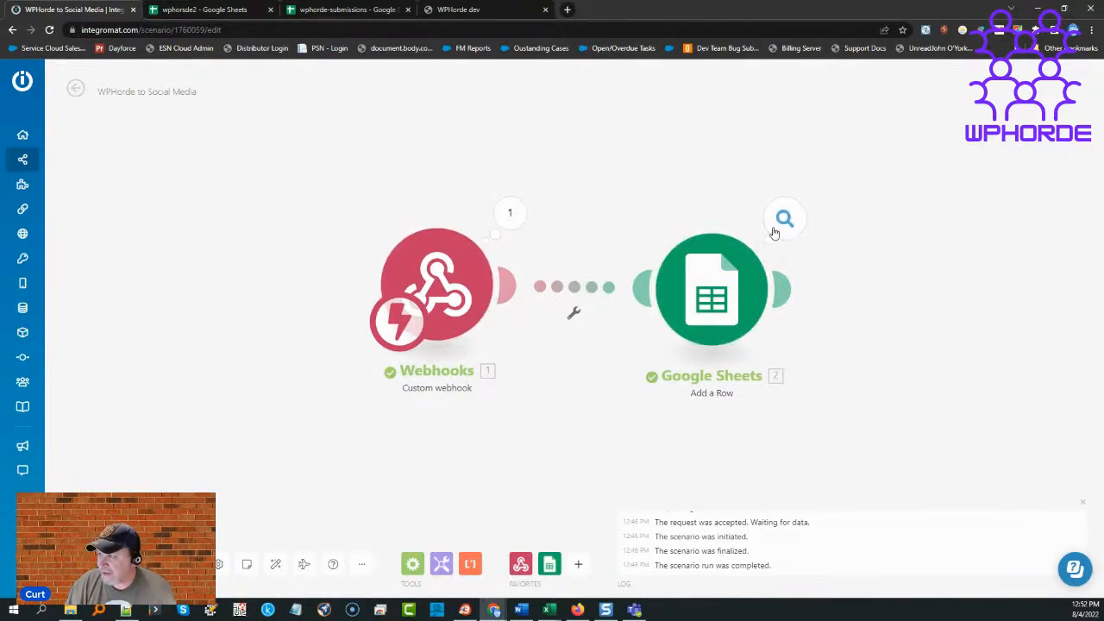
{"action": "left_click_drag", "start_coordinate": [420, 288], "coordinate": [332, 289]}
{"action": "left_click_drag", "start_coordinate": [708, 289], "coordinate": [580, 286]}
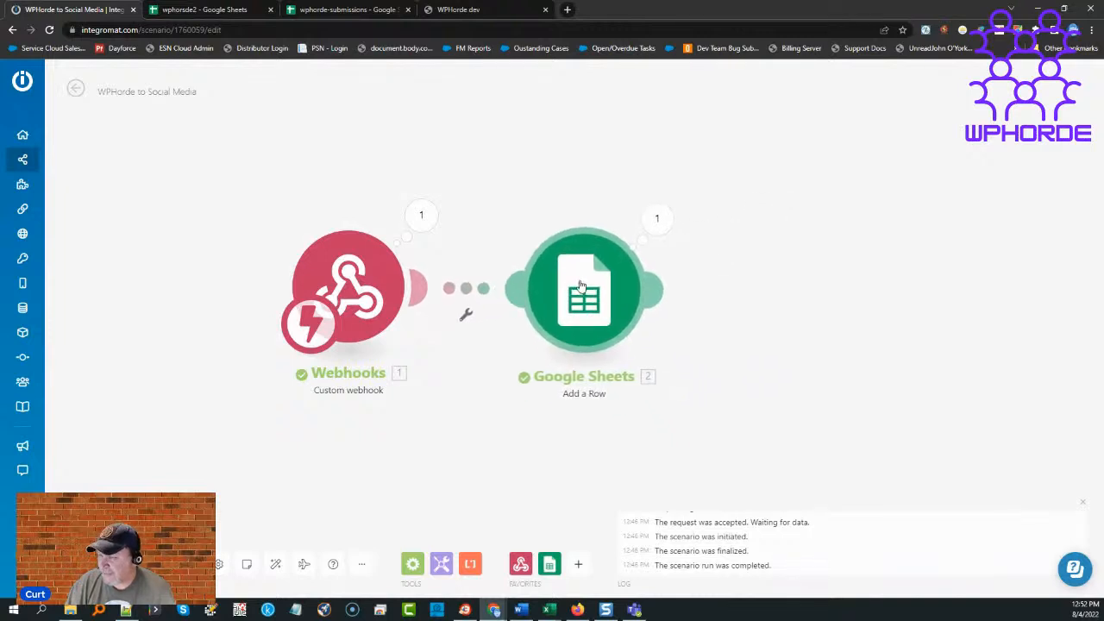
Review the Google Sheets module's mapped values for title, stripHTML content, category and tag, then close its settings.
{"action": "left_click", "coordinate": [590, 266]}
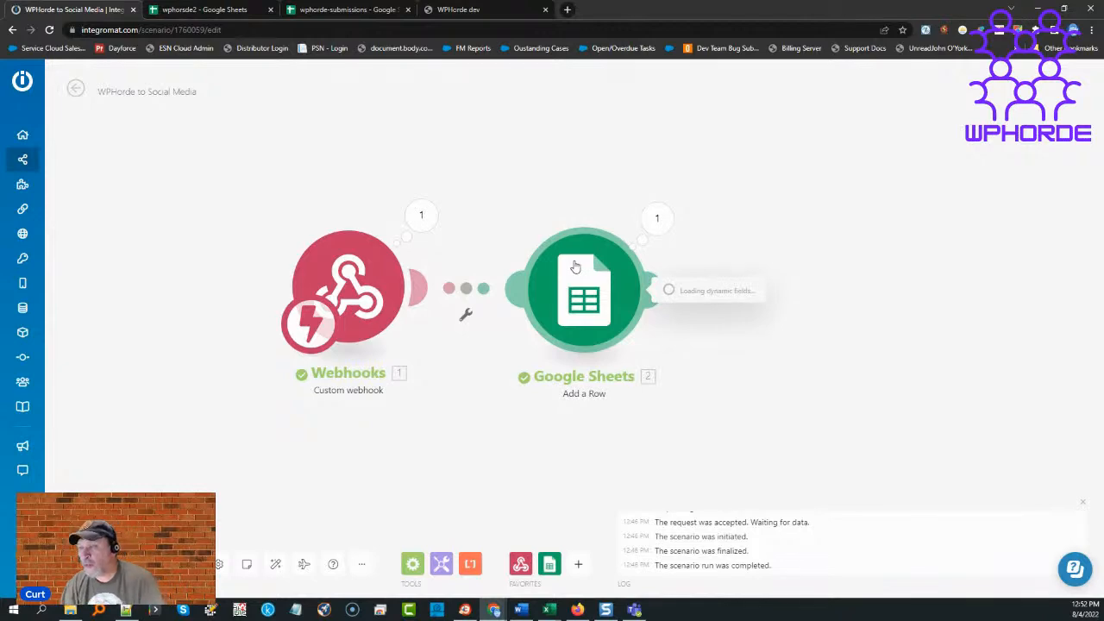
{"action": "scroll", "coordinate": [735, 475], "scroll_direction": "down", "scroll_amount": 3}
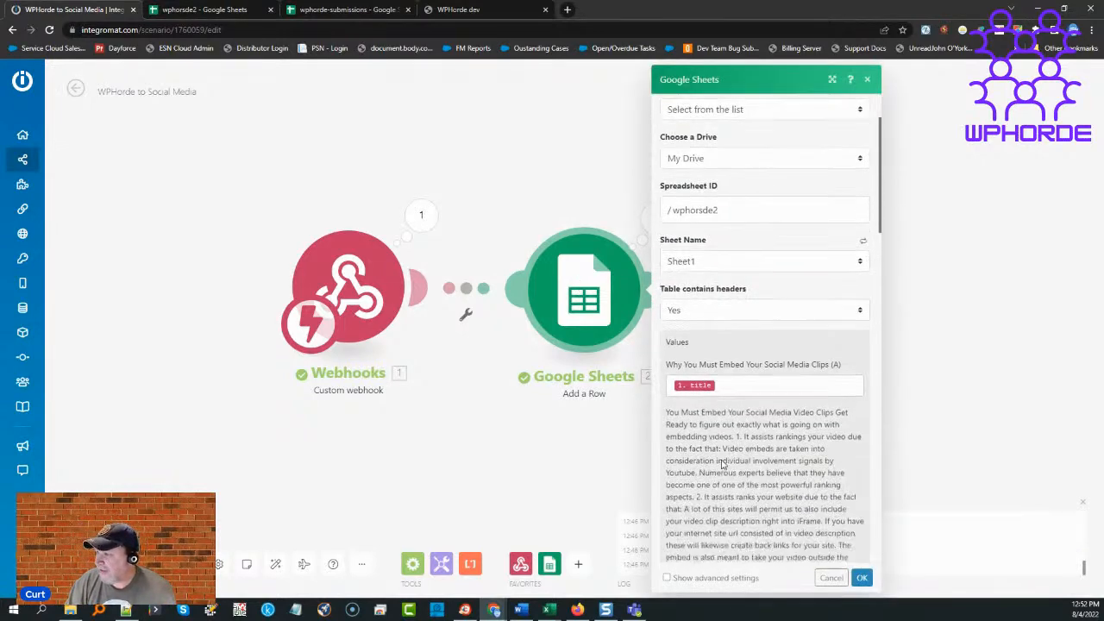
{"action": "scroll", "coordinate": [719, 459], "scroll_direction": "down", "scroll_amount": 3}
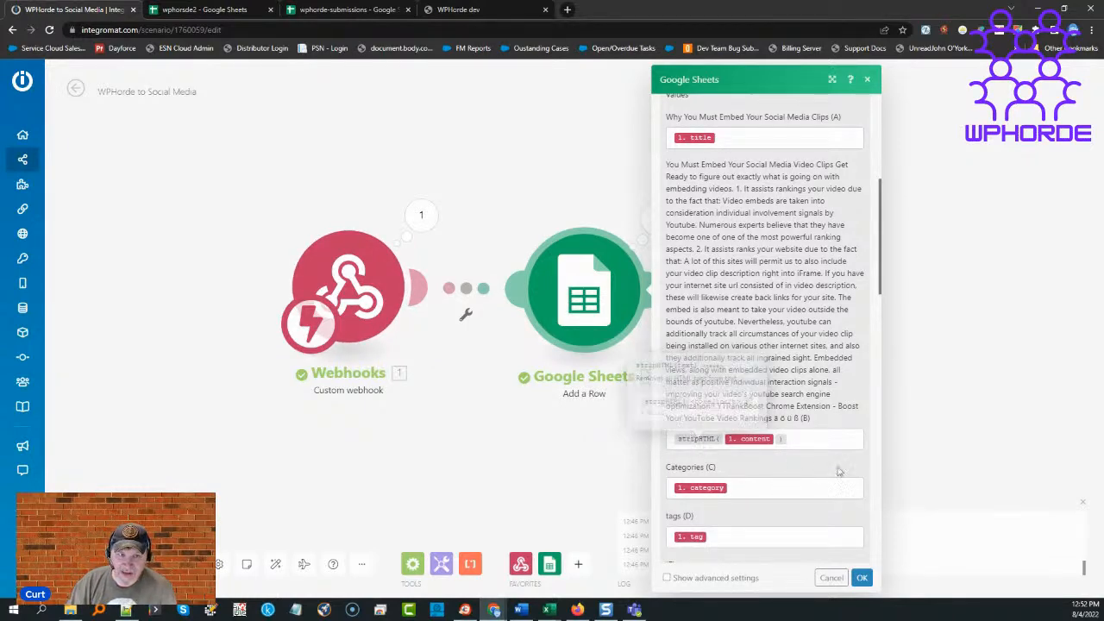
{"action": "left_click", "coordinate": [814, 439]}
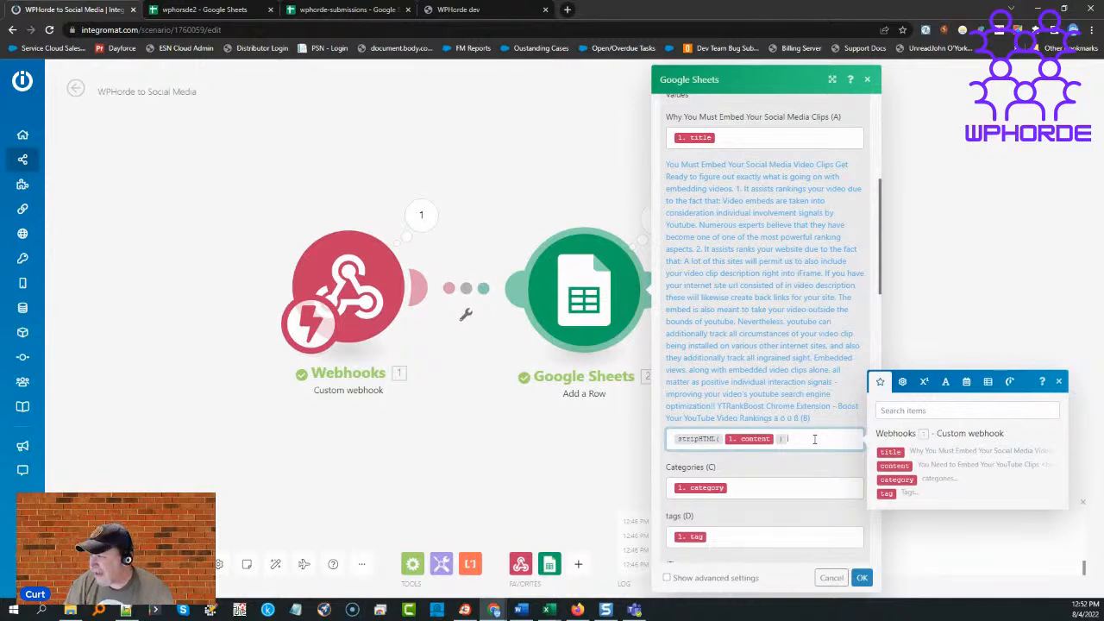
{"action": "type", "text": ")"}
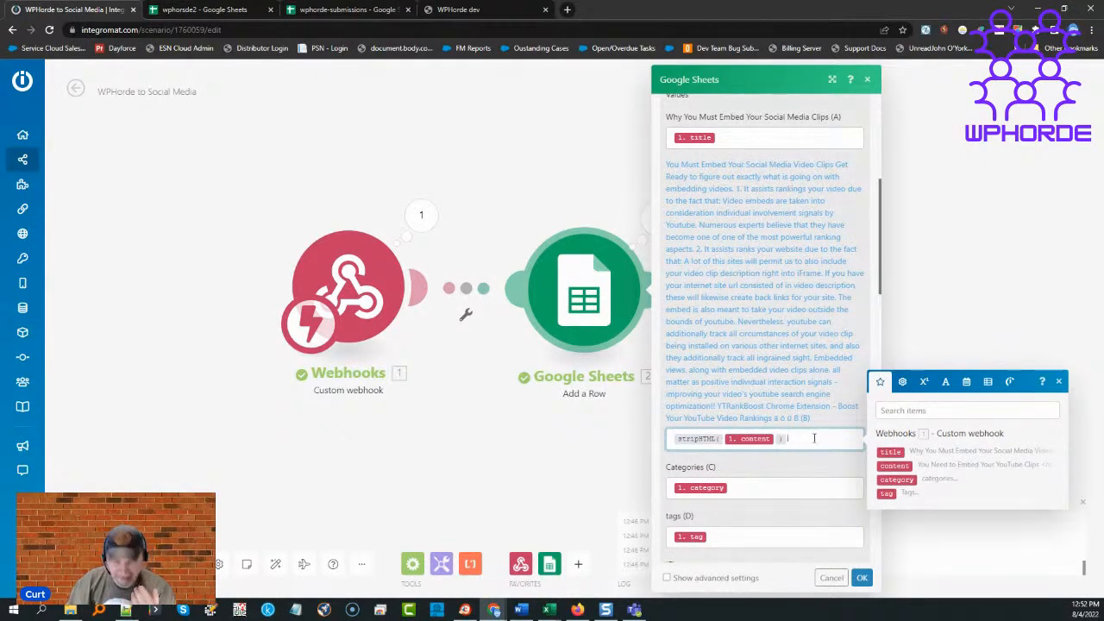
{"action": "scroll", "coordinate": [794, 373], "scroll_direction": "down", "scroll_amount": 2}
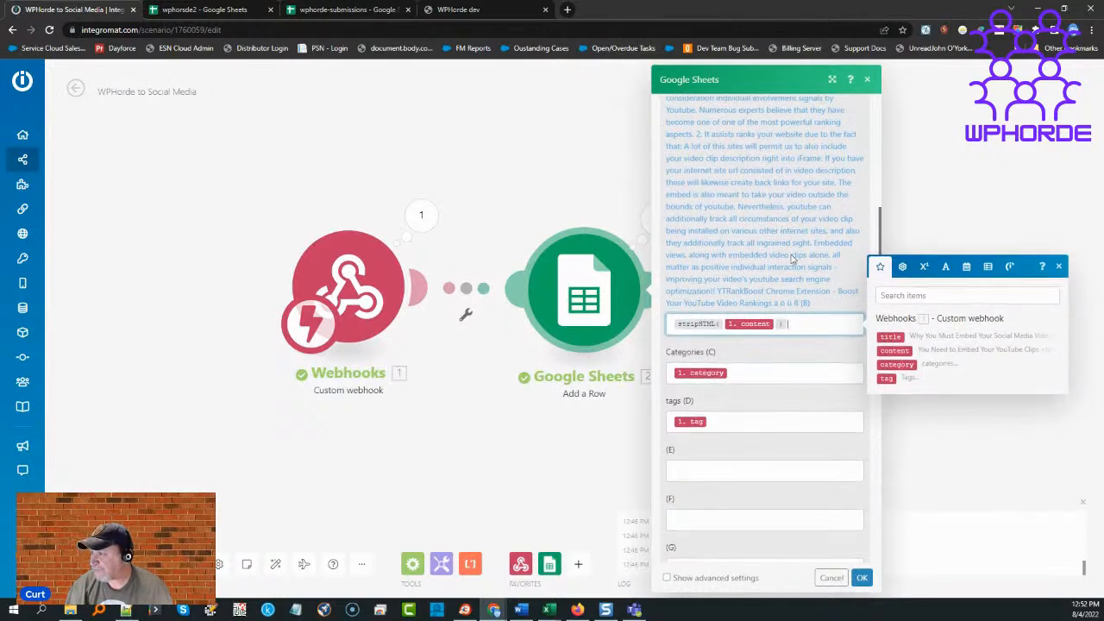
{"action": "left_click", "coordinate": [740, 373]}
{"action": "left_click", "coordinate": [738, 419]}
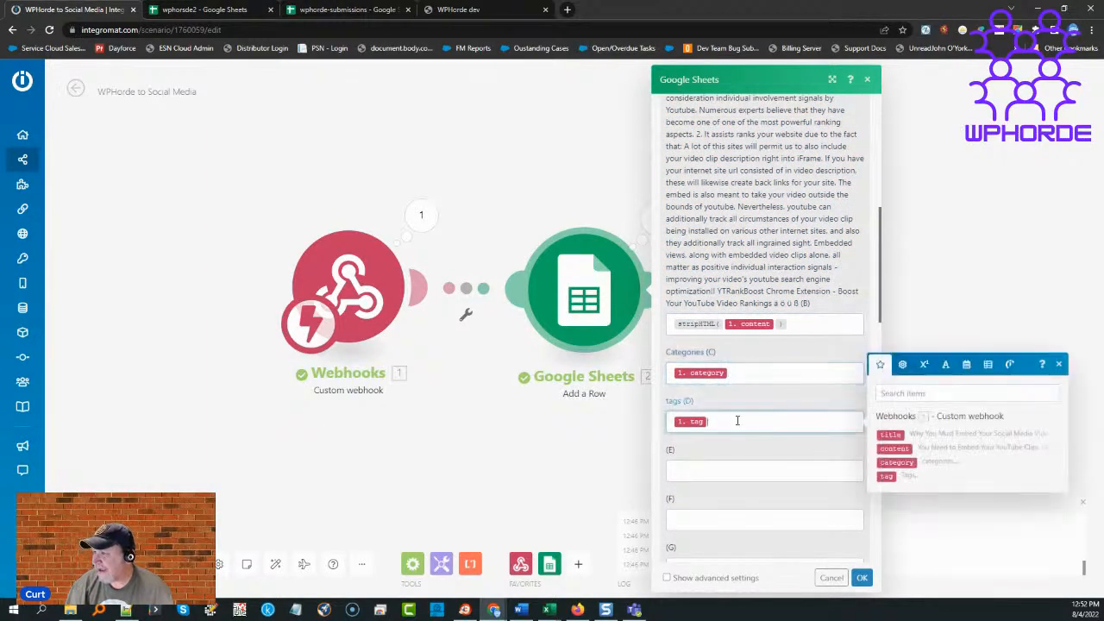
{"action": "scroll", "coordinate": [742, 420], "scroll_direction": "up", "scroll_amount": 5}
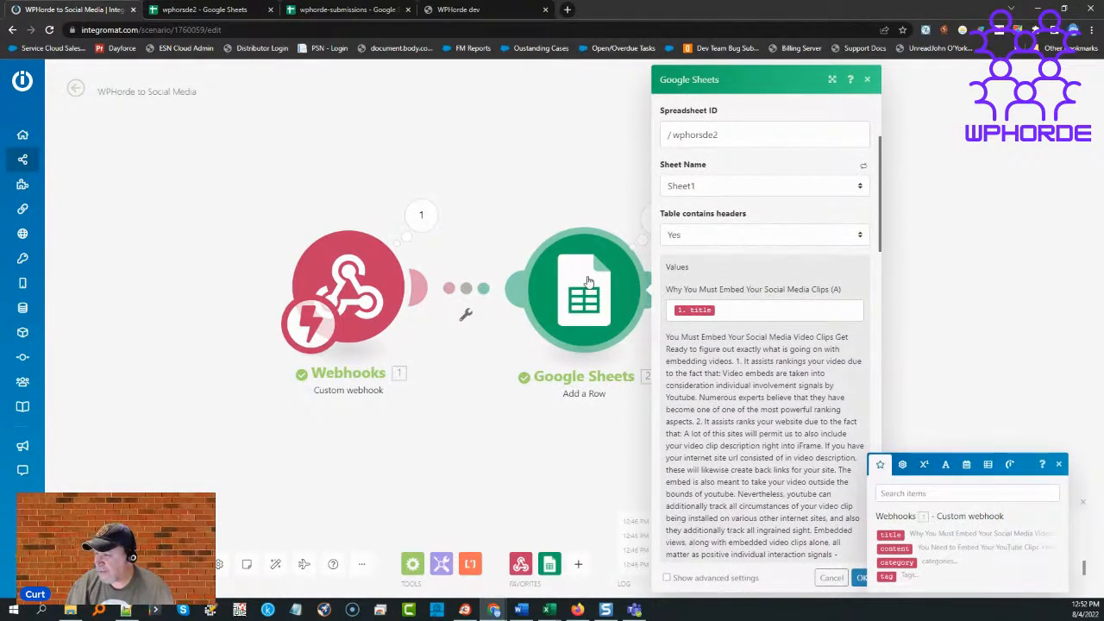
{"action": "left_click", "coordinate": [524, 184]}
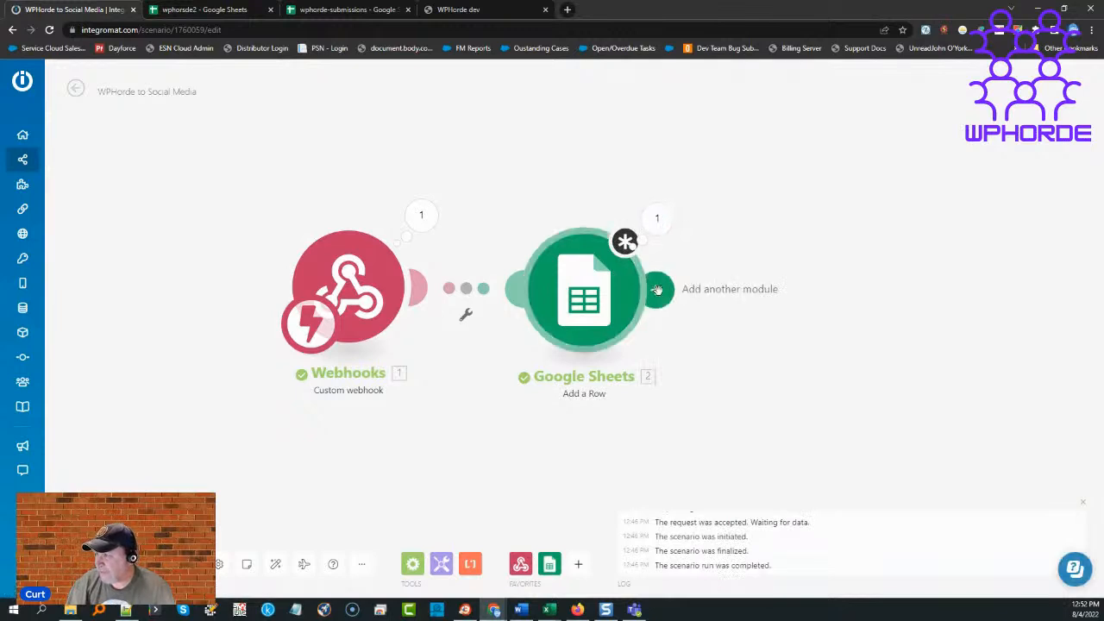
Add a Facebook Groups "Create a Post" module after the Google Sheets module.
{"action": "left_click", "coordinate": [651, 286]}
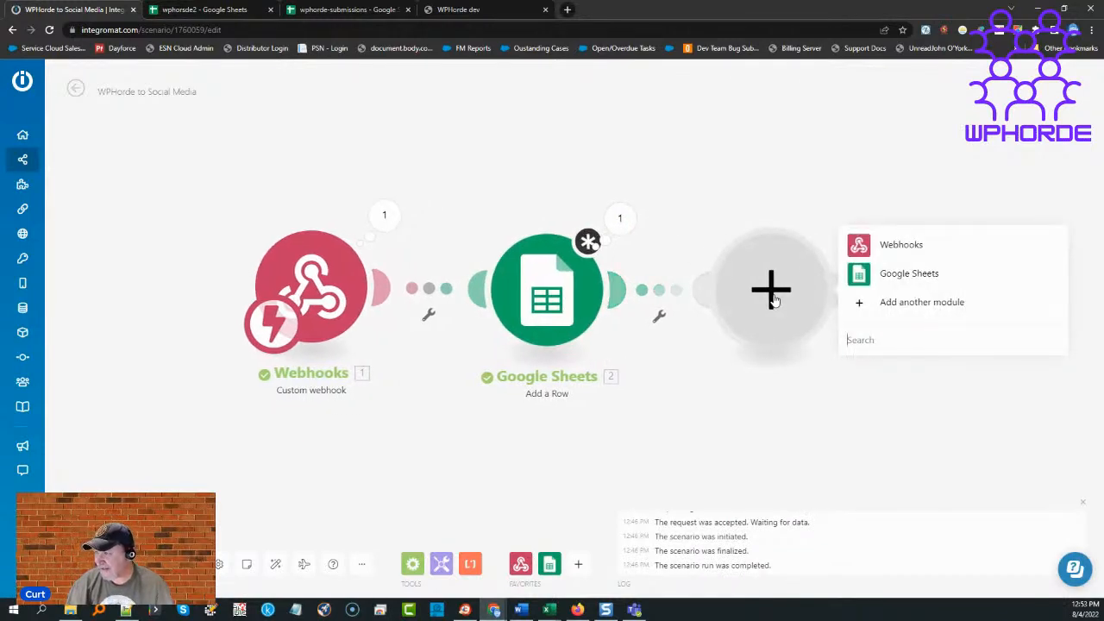
{"action": "left_click", "coordinate": [871, 339]}
{"action": "type", "text": "facebook"}
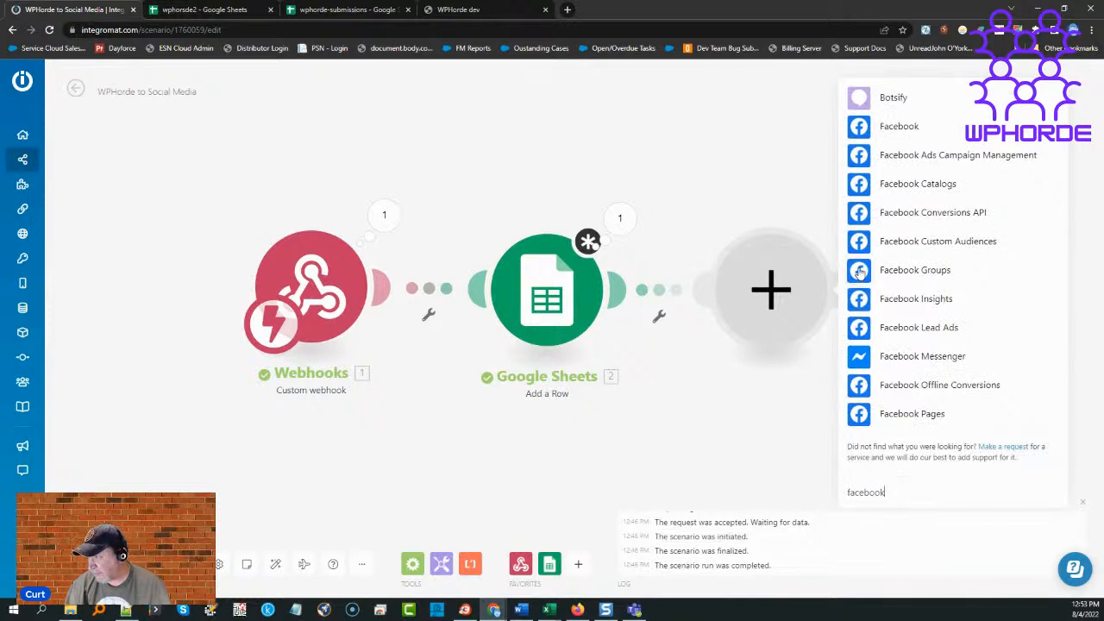
{"action": "left_click", "coordinate": [858, 275]}
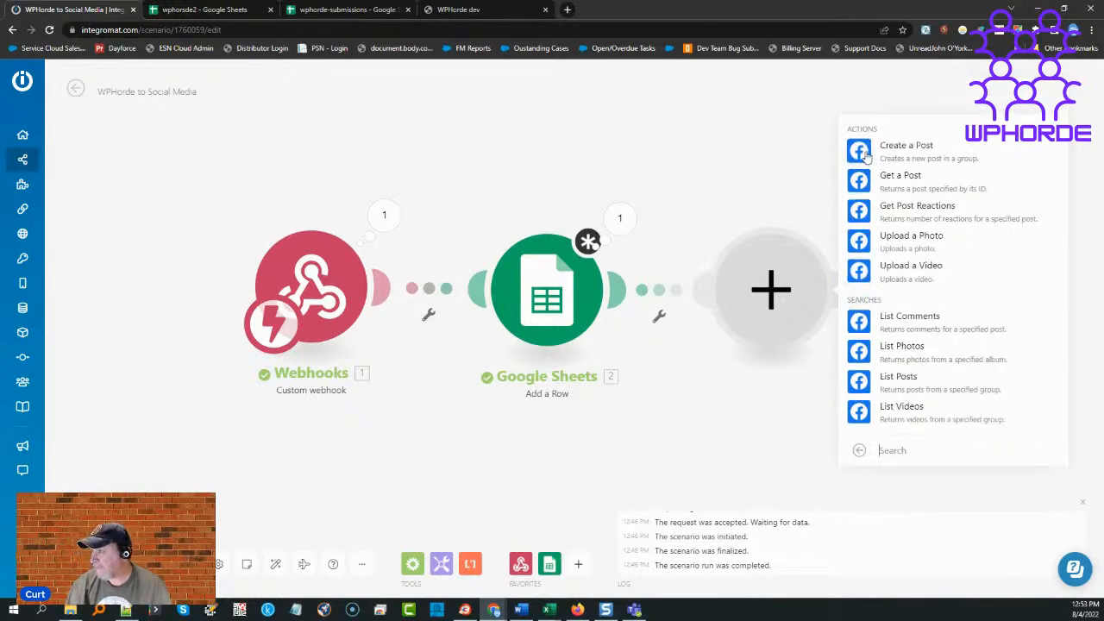
{"action": "left_click", "coordinate": [867, 156]}
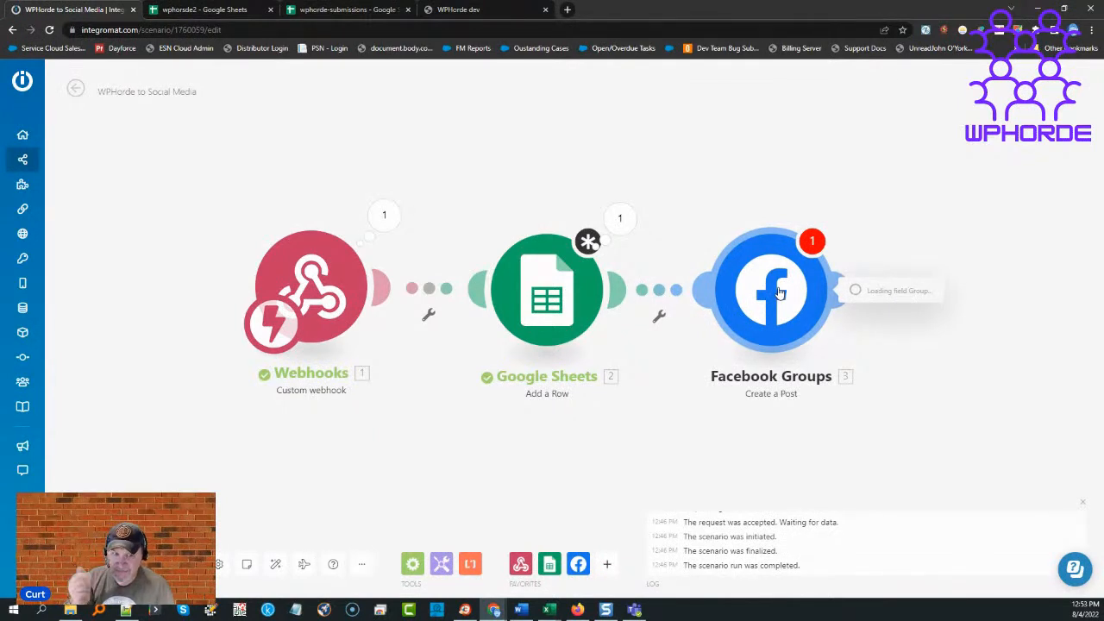
Set the Facebook post's group to WPHorde and have it created as a user.
{"action": "left_click", "coordinate": [924, 258]}
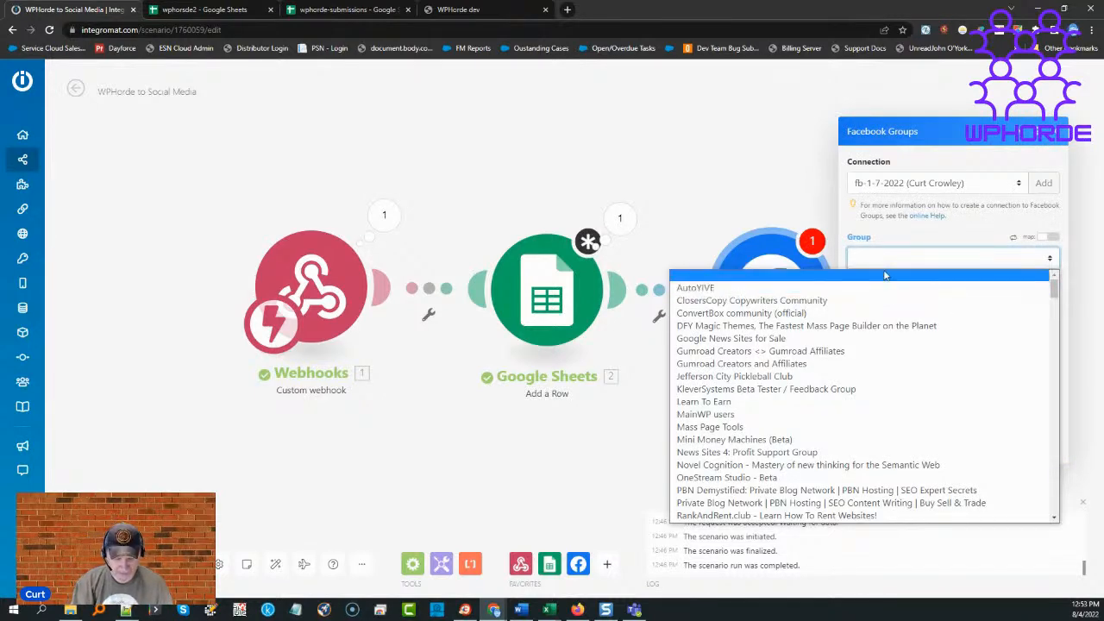
{"action": "key", "text": "w"}
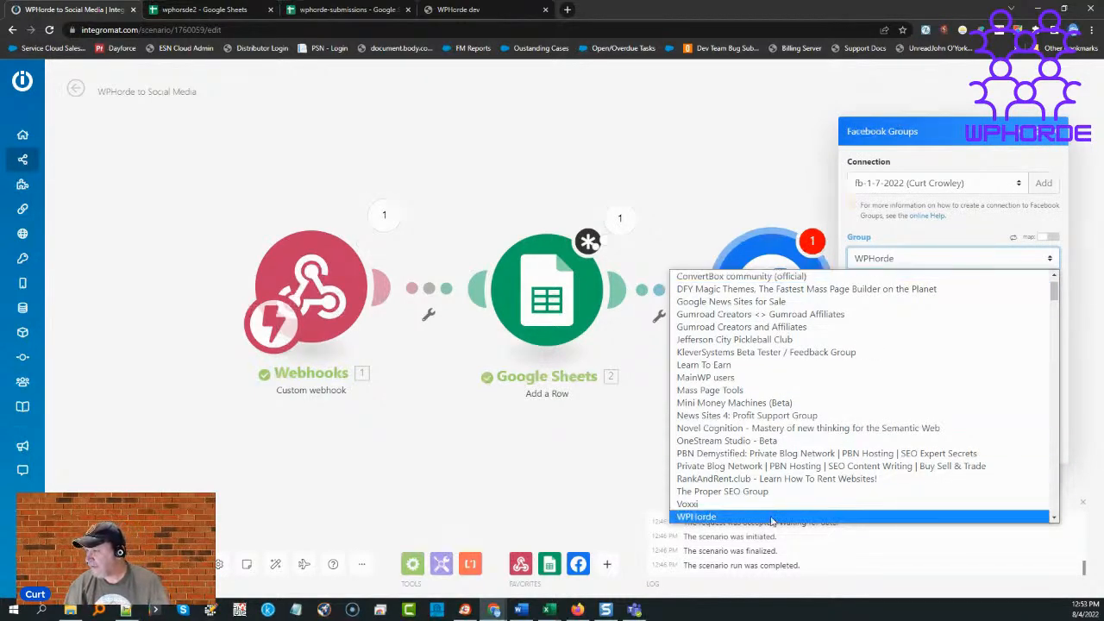
{"action": "key", "text": "Return"}
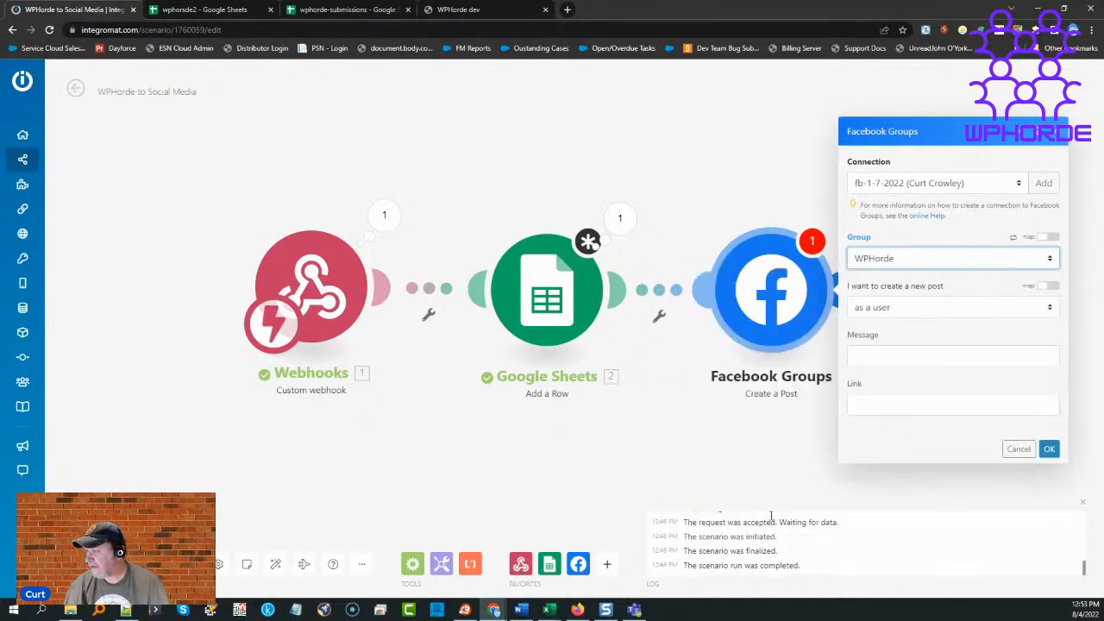
{"action": "left_click", "coordinate": [906, 310]}
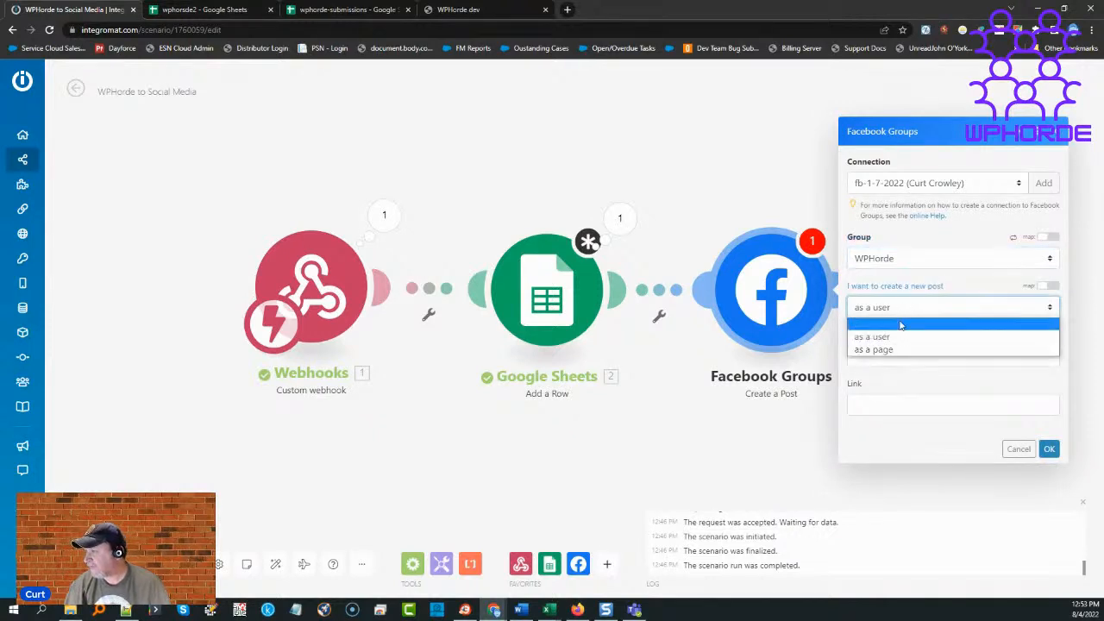
{"action": "left_click", "coordinate": [894, 337]}
Fill the Facebook post's message with the webhook title and, on a new line, the webhook content wrapped in the stripHTML function.
{"action": "left_click", "coordinate": [892, 354]}
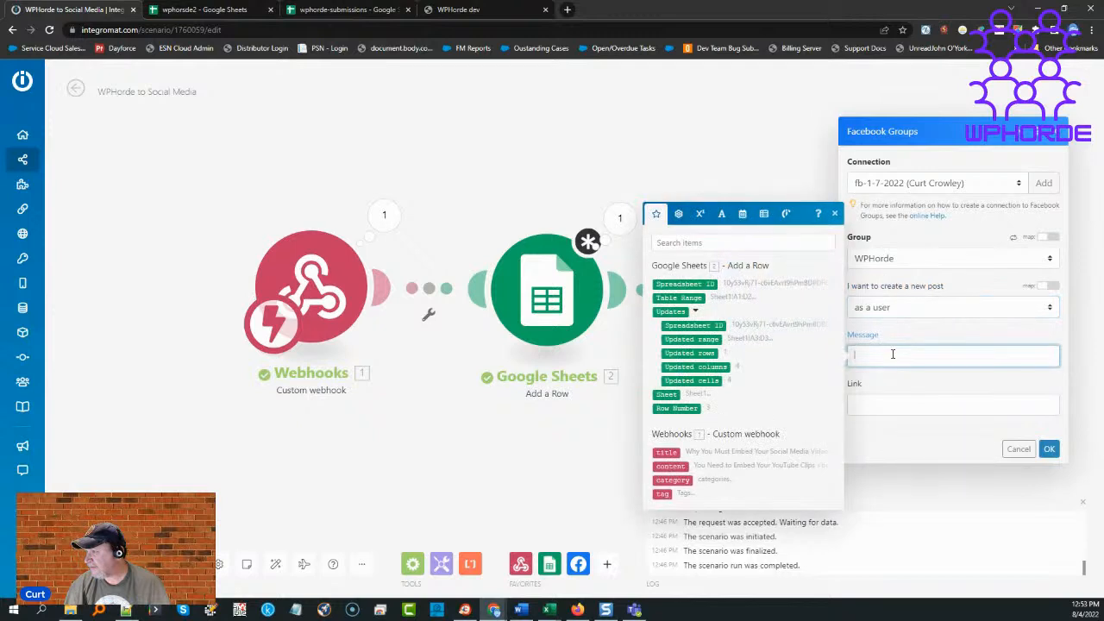
{"action": "left_click", "coordinate": [669, 452]}
{"action": "key", "text": "Return"}
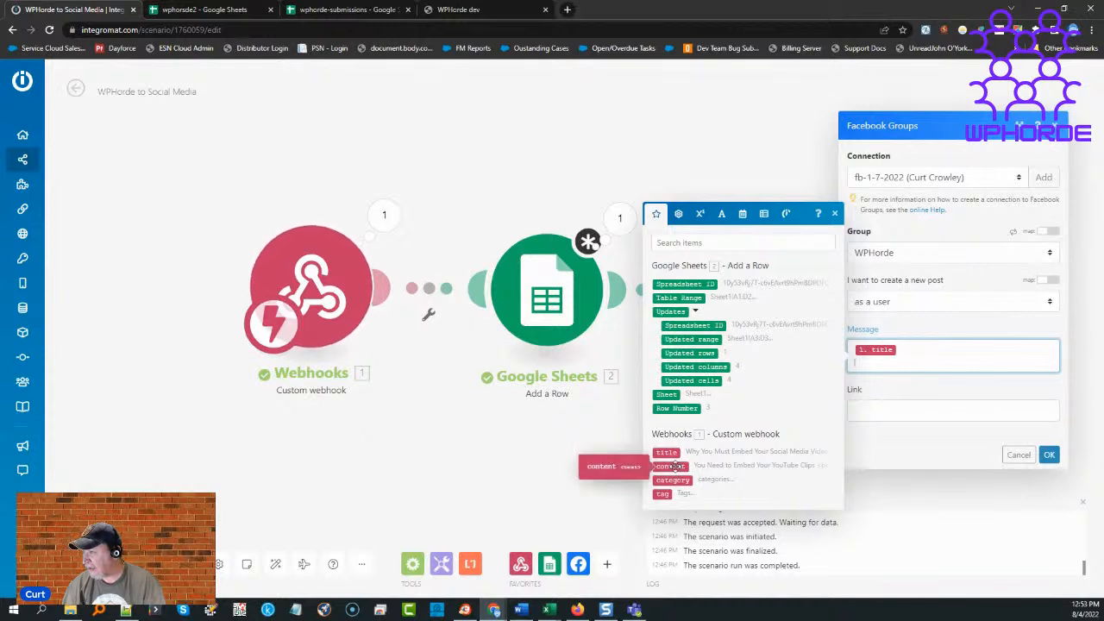
{"action": "left_click", "coordinate": [673, 466]}
{"action": "left_click", "coordinate": [721, 213]}
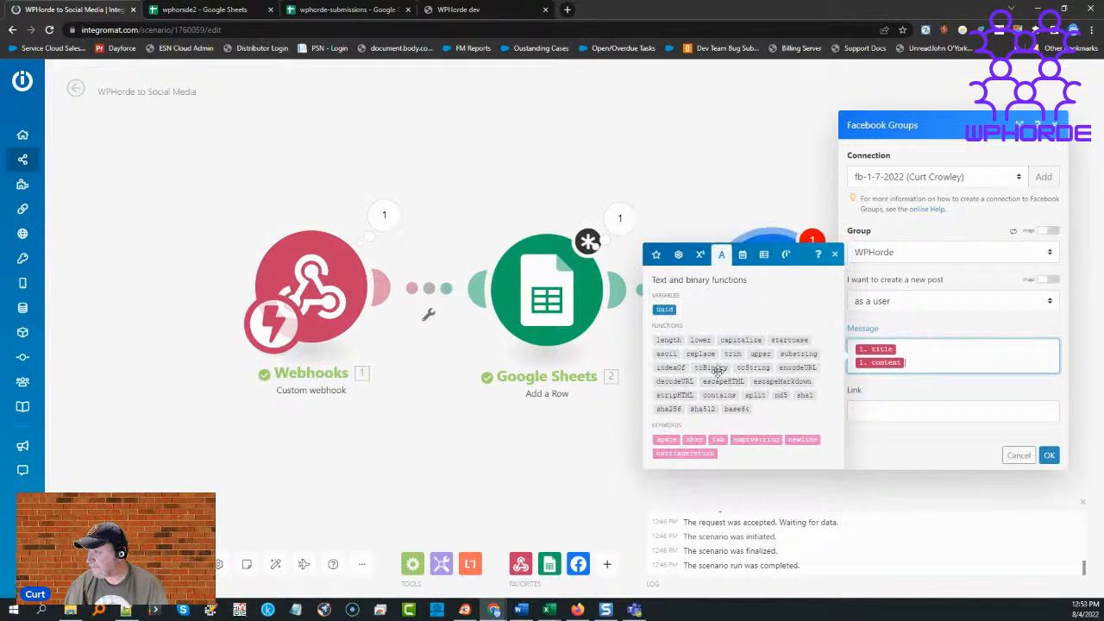
{"action": "left_click", "coordinate": [681, 394]}
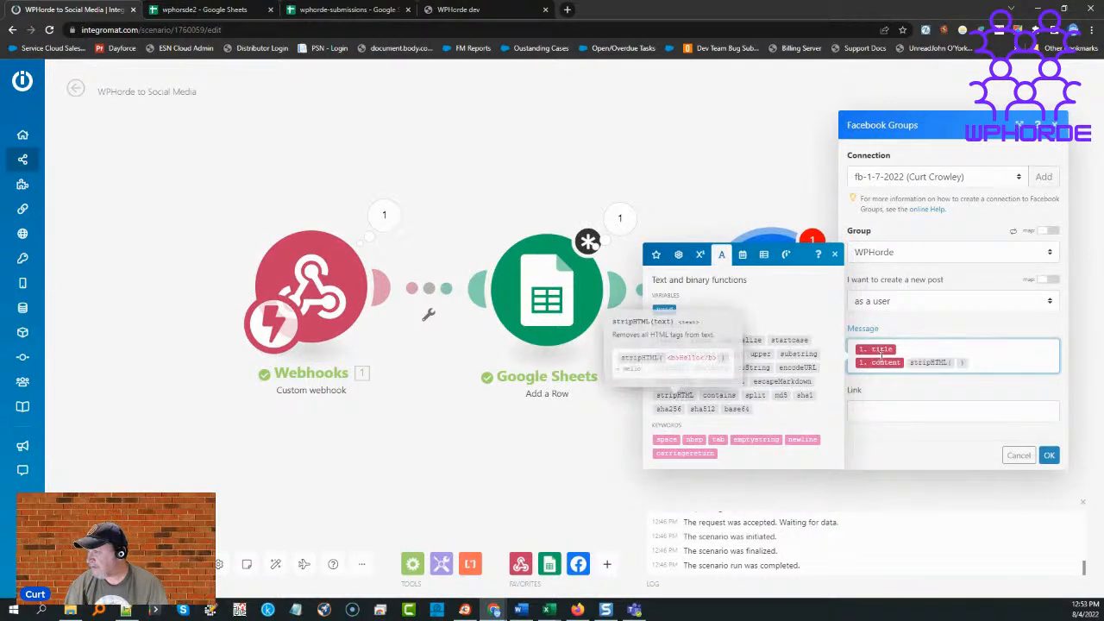
{"action": "left_click_drag", "start_coordinate": [885, 362], "coordinate": [957, 362]}
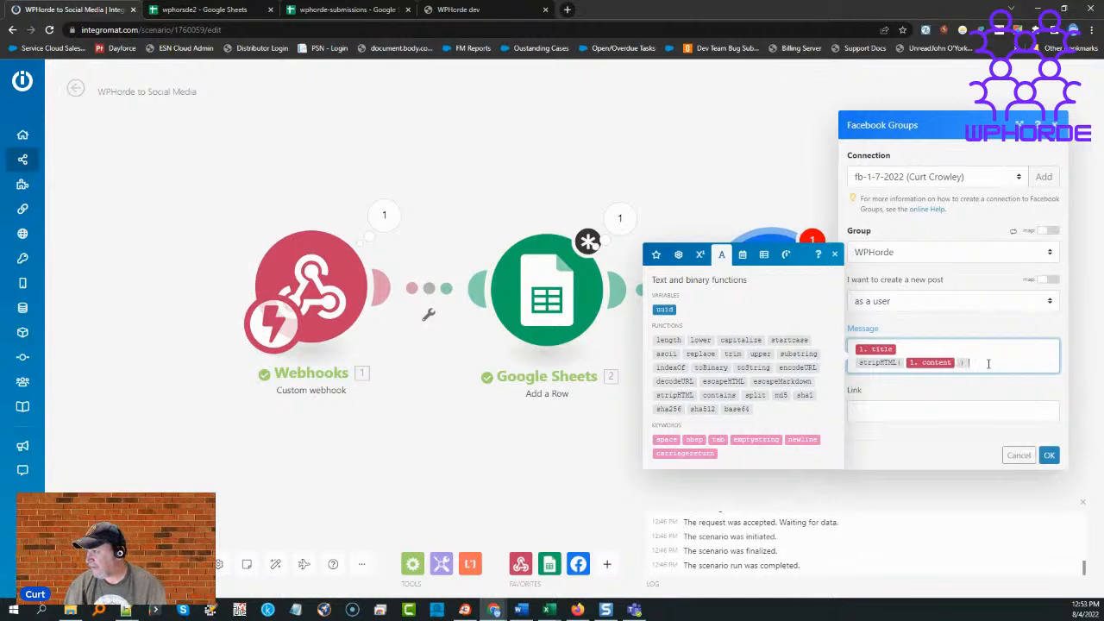
Append the webhook tag and category to the message on separate lines, each prefixed with "#".
{"action": "key", "text": "Return"}
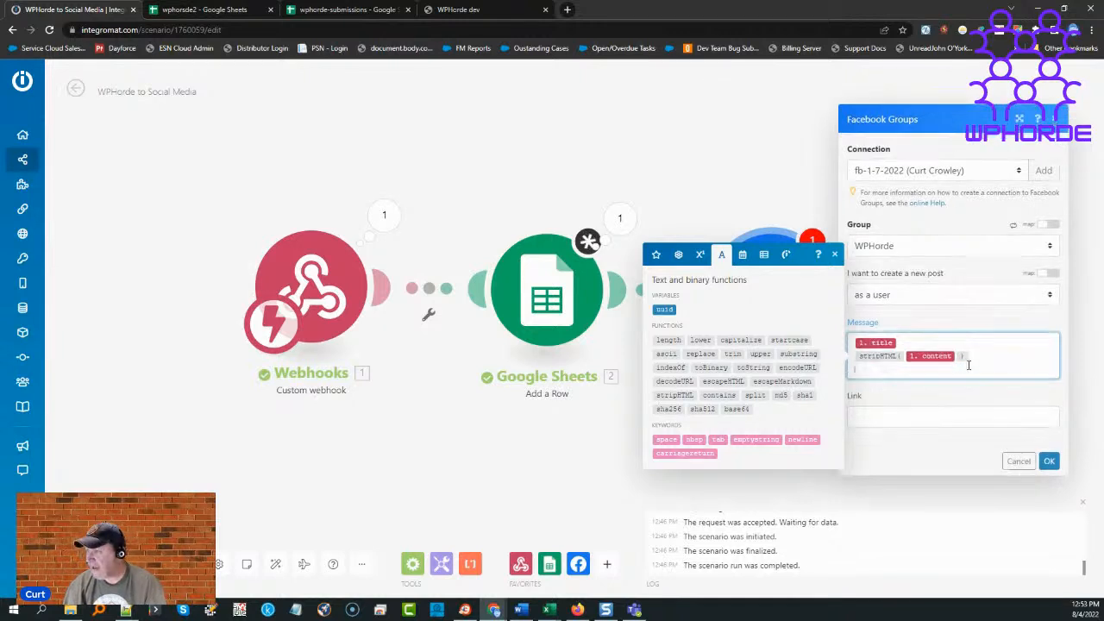
{"action": "left_click", "coordinate": [655, 254]}
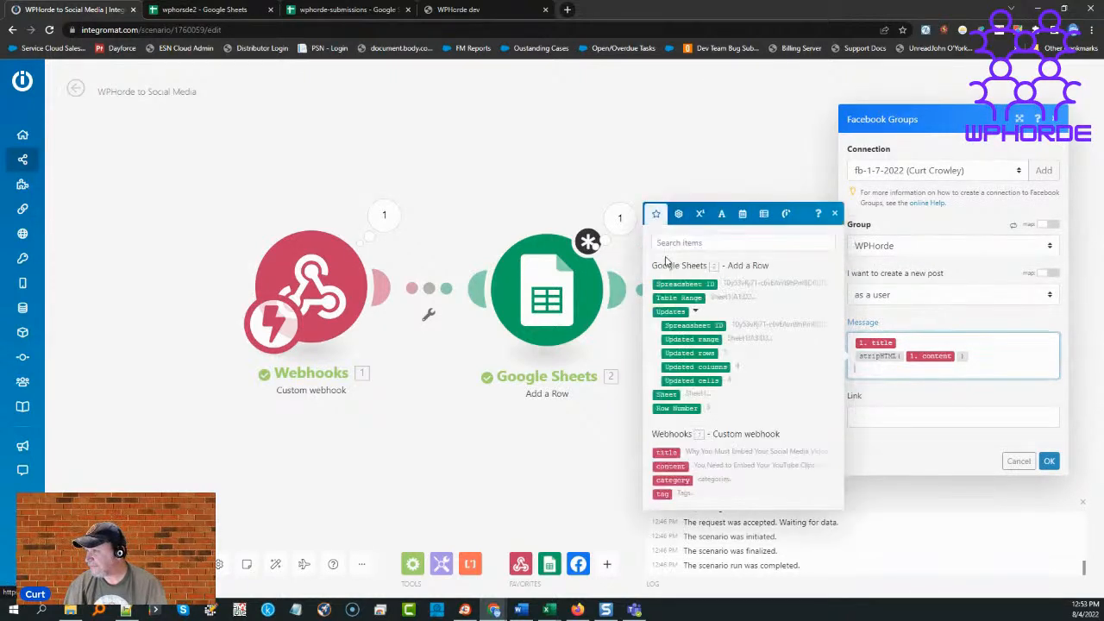
{"action": "left_click", "coordinate": [659, 494]}
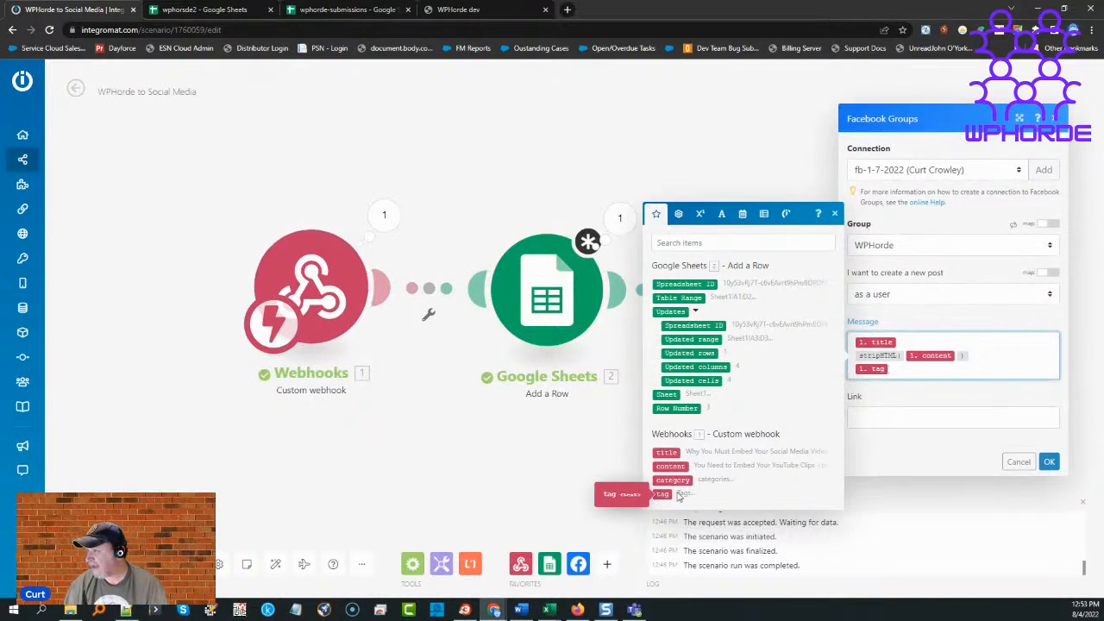
{"action": "key", "text": "Return"}
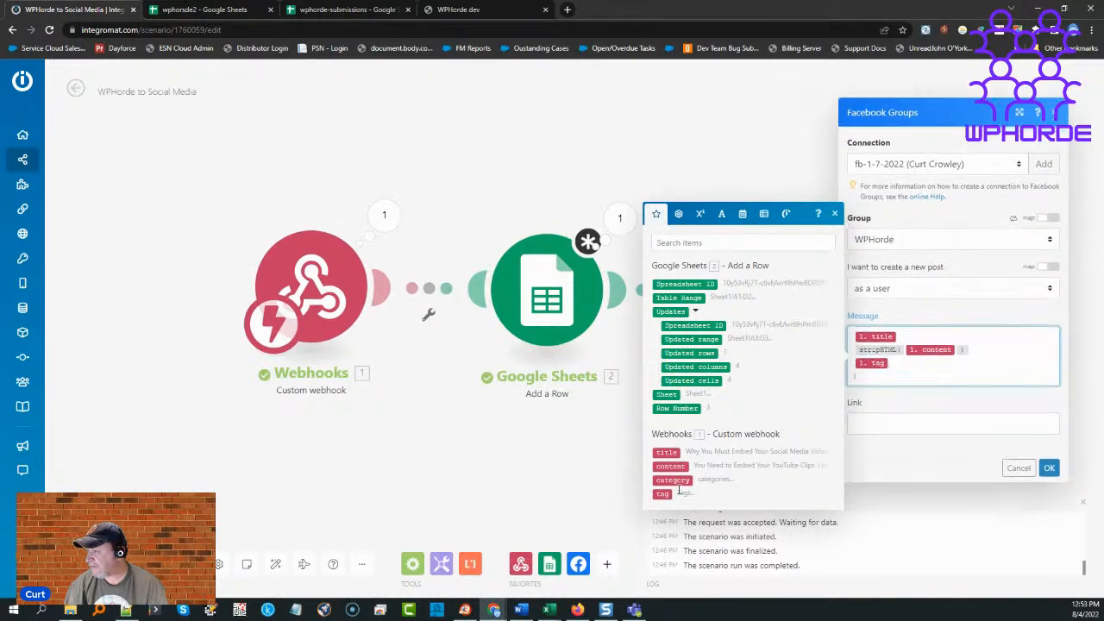
{"action": "left_click", "coordinate": [672, 480]}
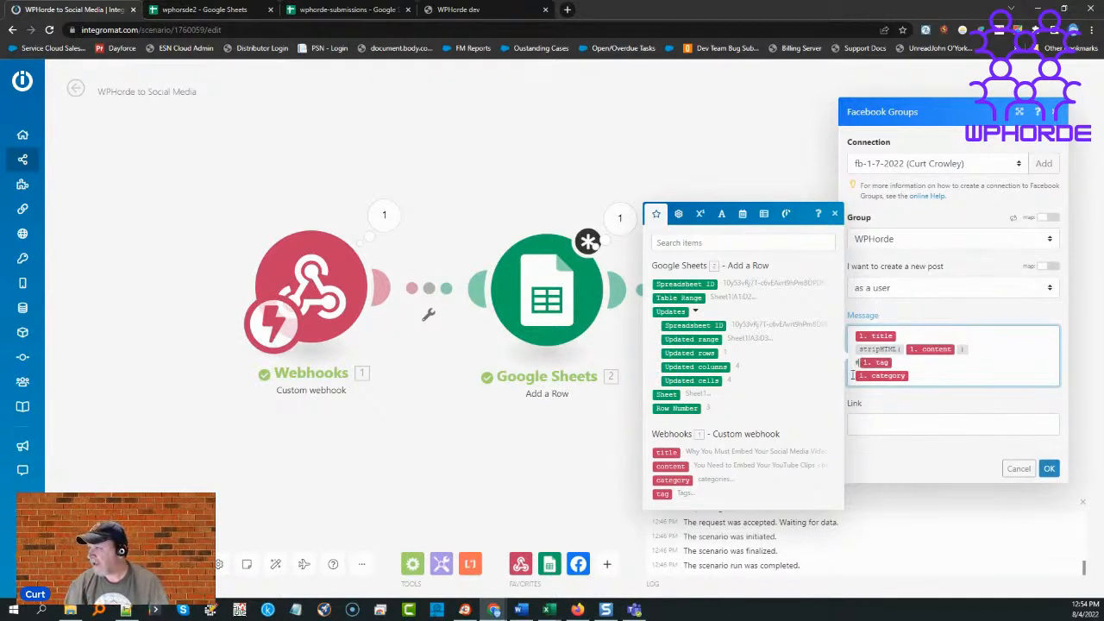
{"action": "left_click", "coordinate": [851, 377]}
{"action": "type", "text": "#"}
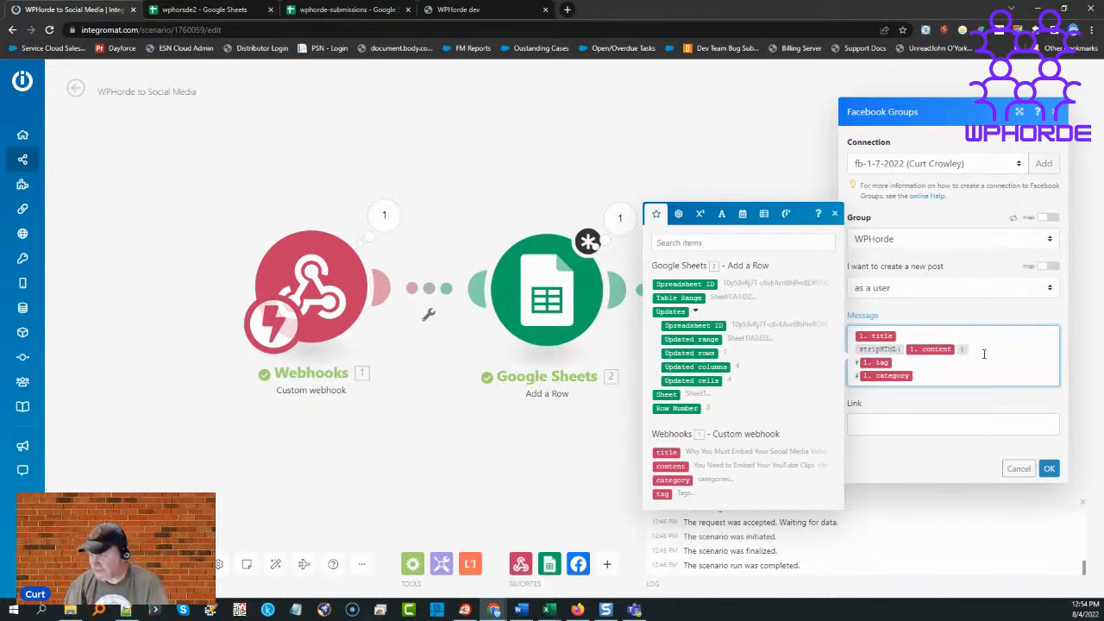
Insert a blank line above the hashtags, confirm the Facebook Groups settings and save the scenario despite the Google Sheets warning.
{"action": "key", "text": "Return"}
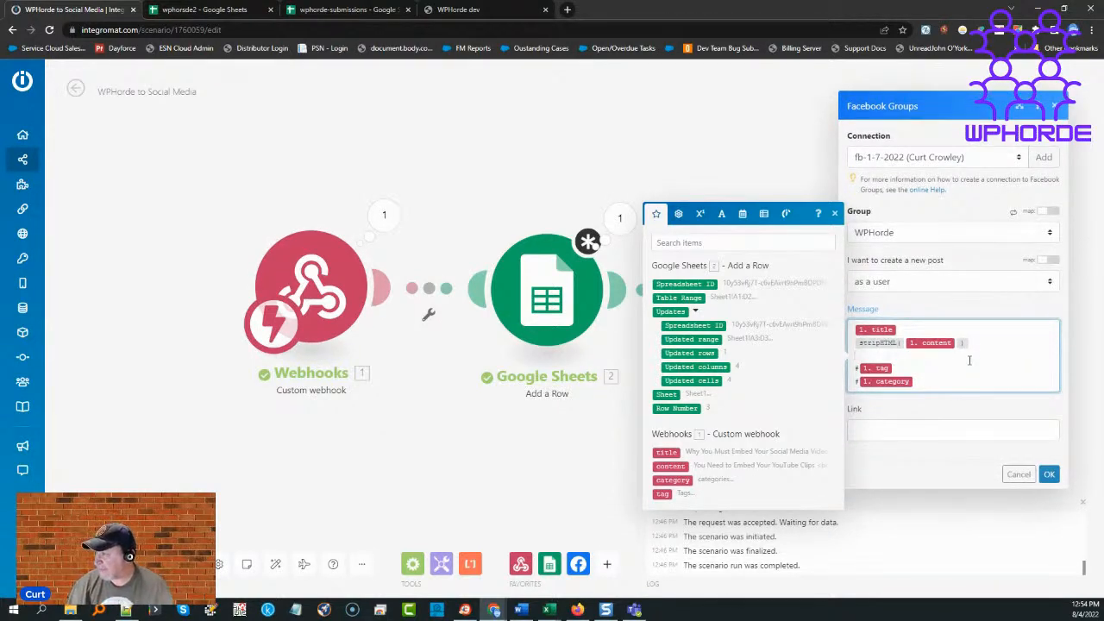
{"action": "left_click", "coordinate": [835, 216]}
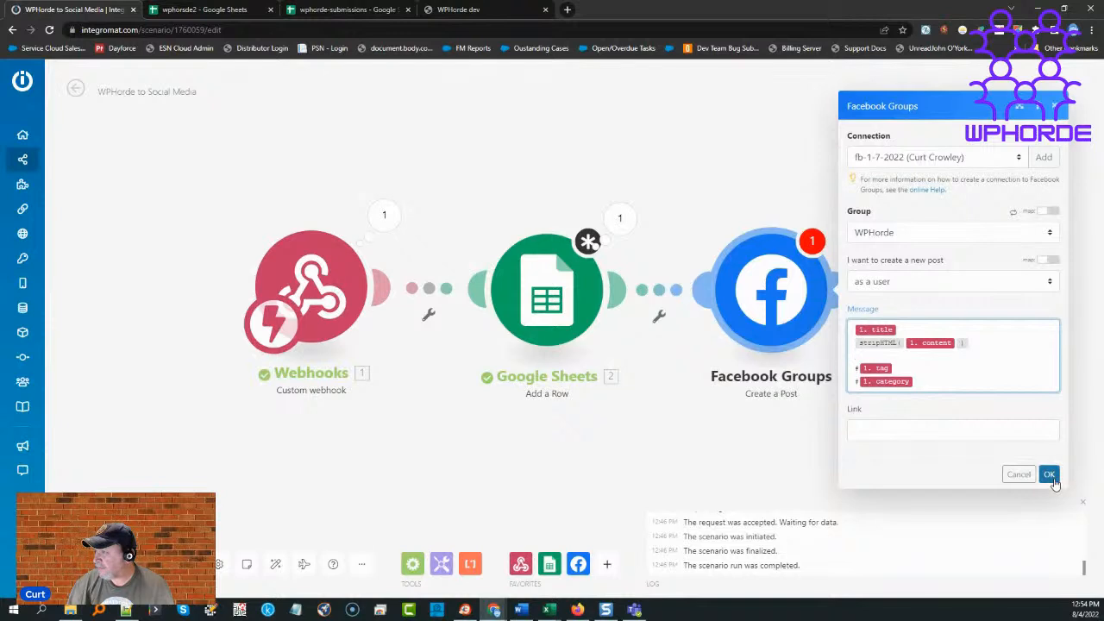
{"action": "left_click", "coordinate": [1049, 475]}
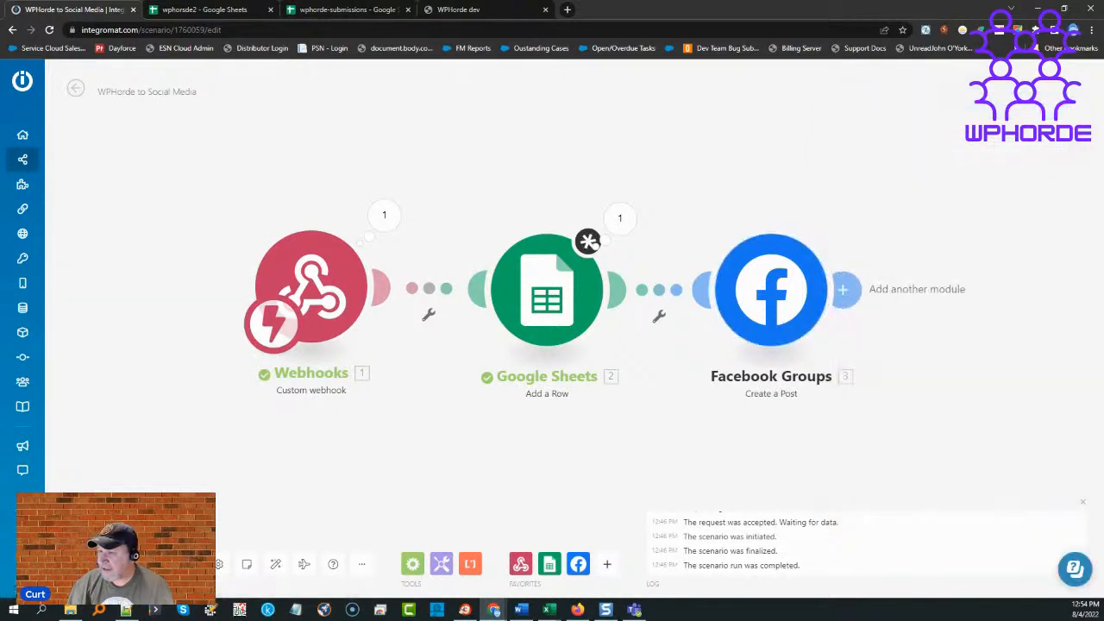
{"action": "left_click", "coordinate": [189, 564]}
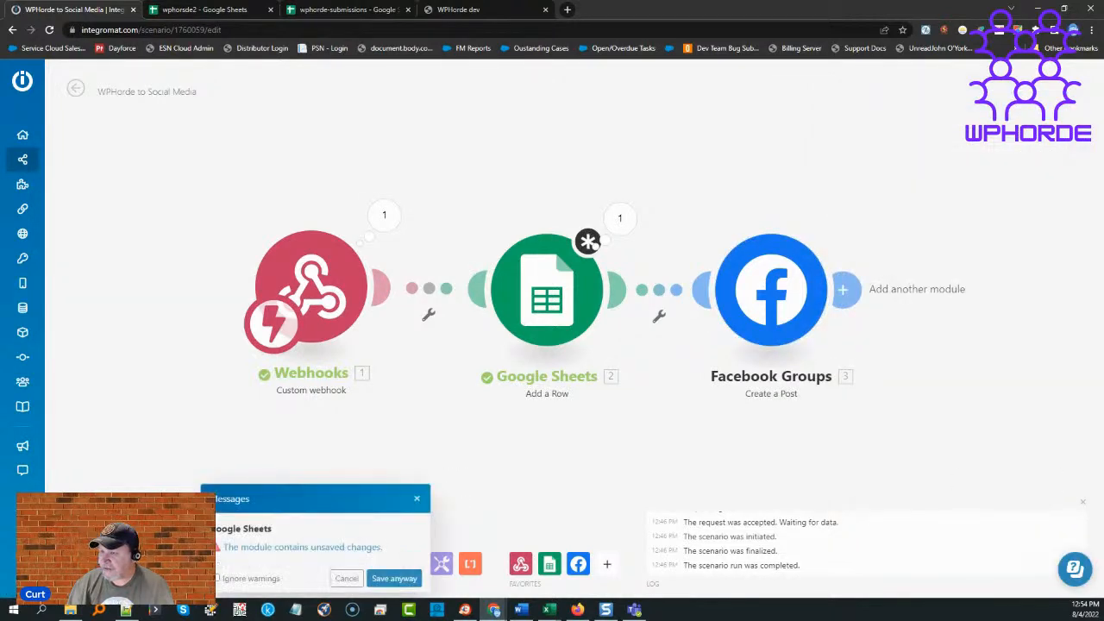
{"action": "left_click", "coordinate": [396, 578]}
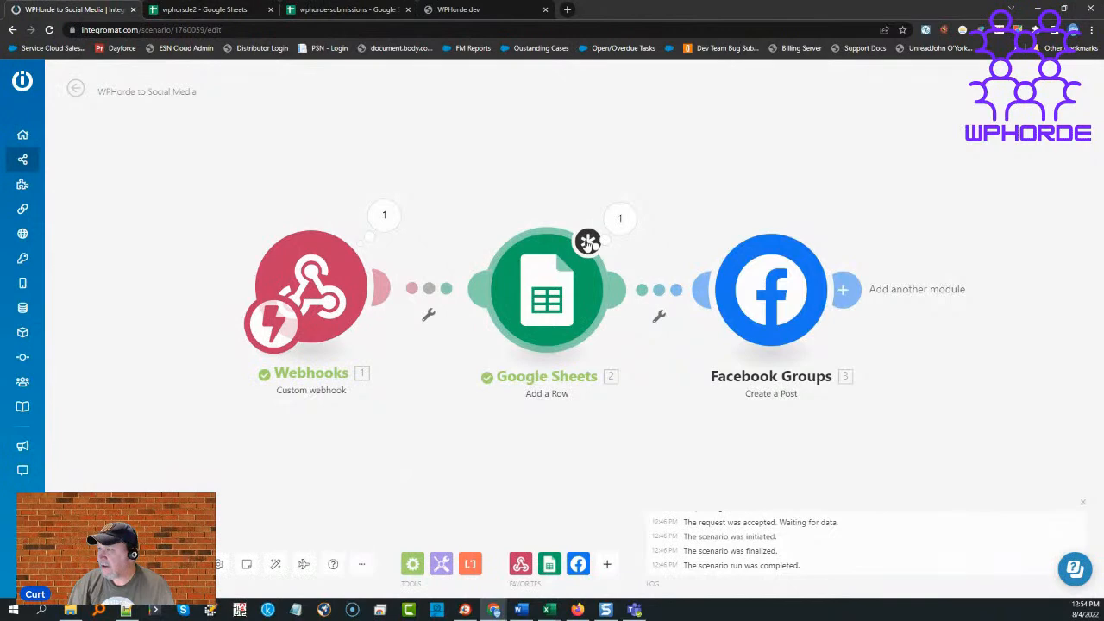
Review and confirm the Google Sheets module's settings, and run the scenario so it waits for webhook data.
{"action": "left_click", "coordinate": [556, 259]}
{"action": "scroll", "coordinate": [690, 423], "scroll_direction": "down", "scroll_amount": 15}
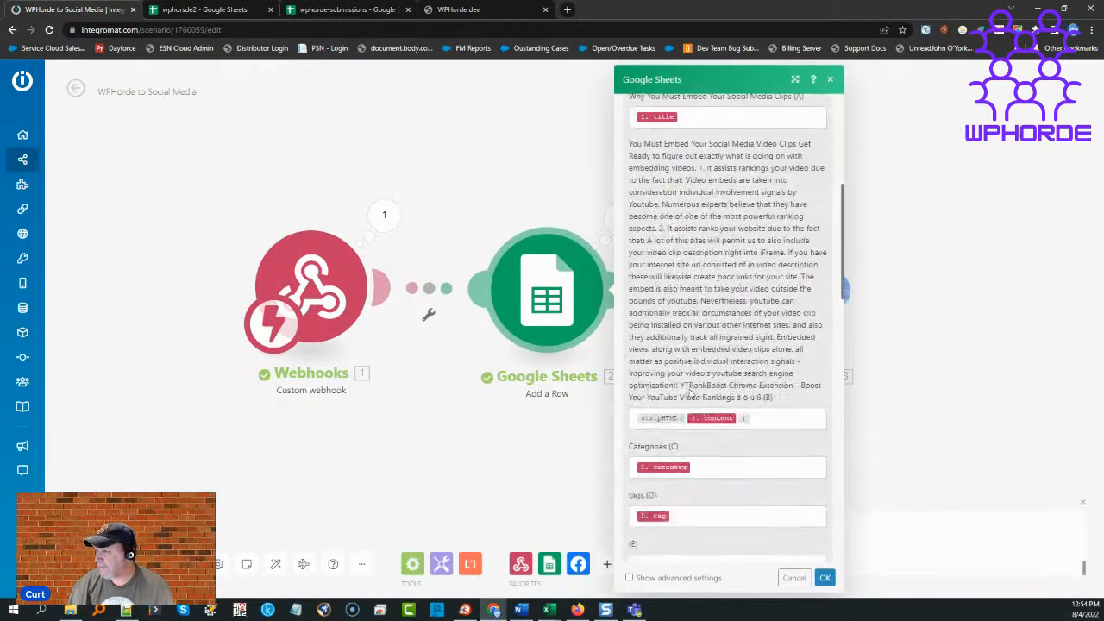
{"action": "scroll", "coordinate": [689, 394], "scroll_direction": "up", "scroll_amount": 10}
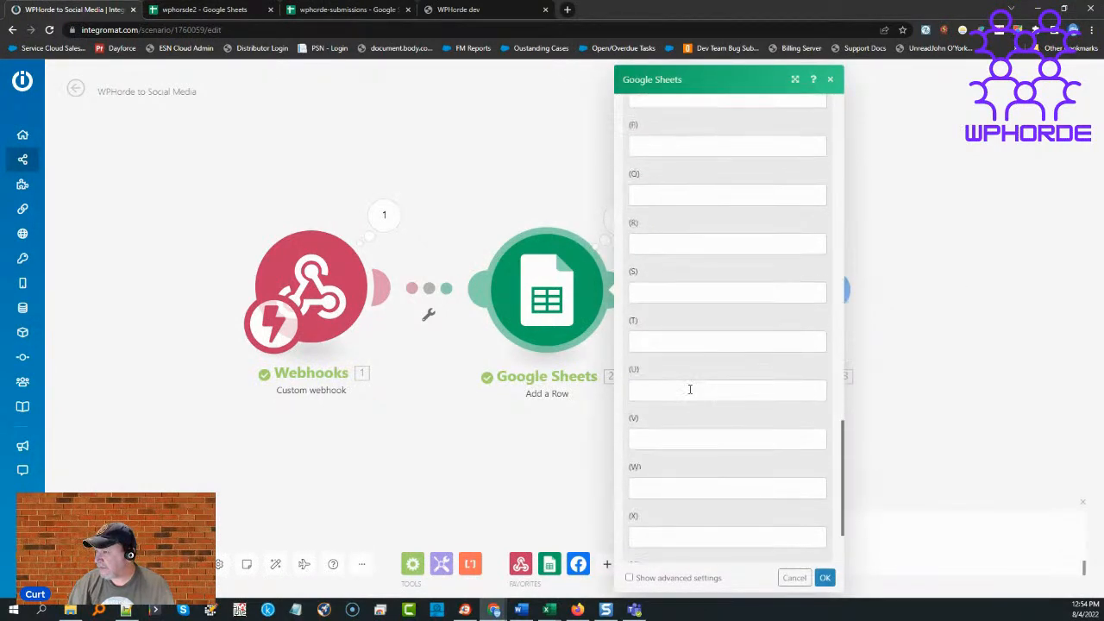
{"action": "scroll", "coordinate": [690, 390], "scroll_direction": "up", "scroll_amount": 10}
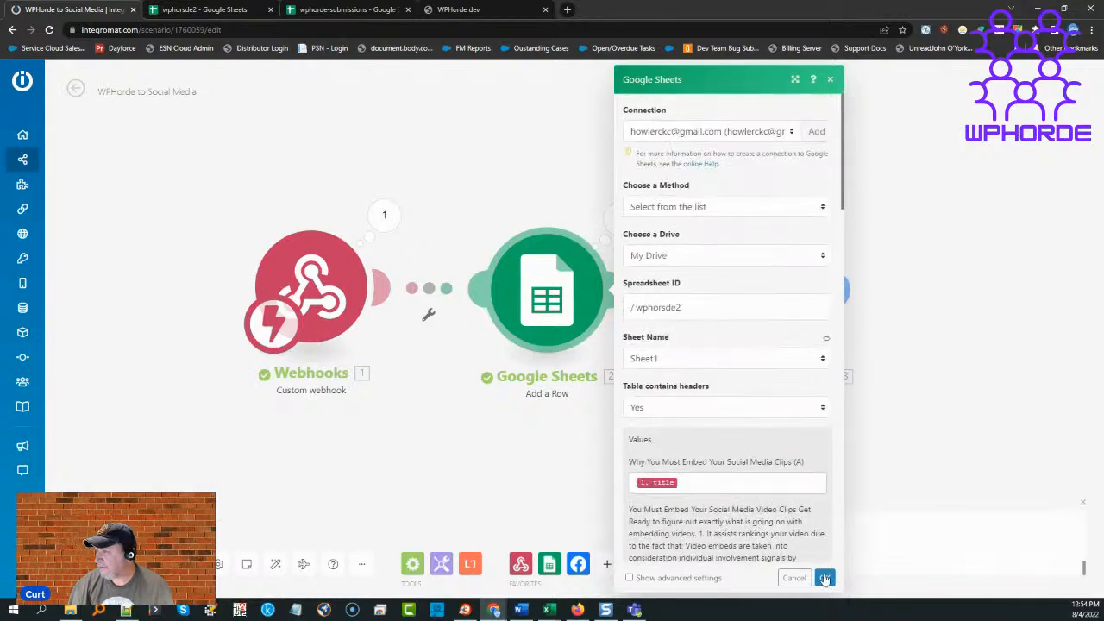
{"action": "left_click", "coordinate": [824, 577]}
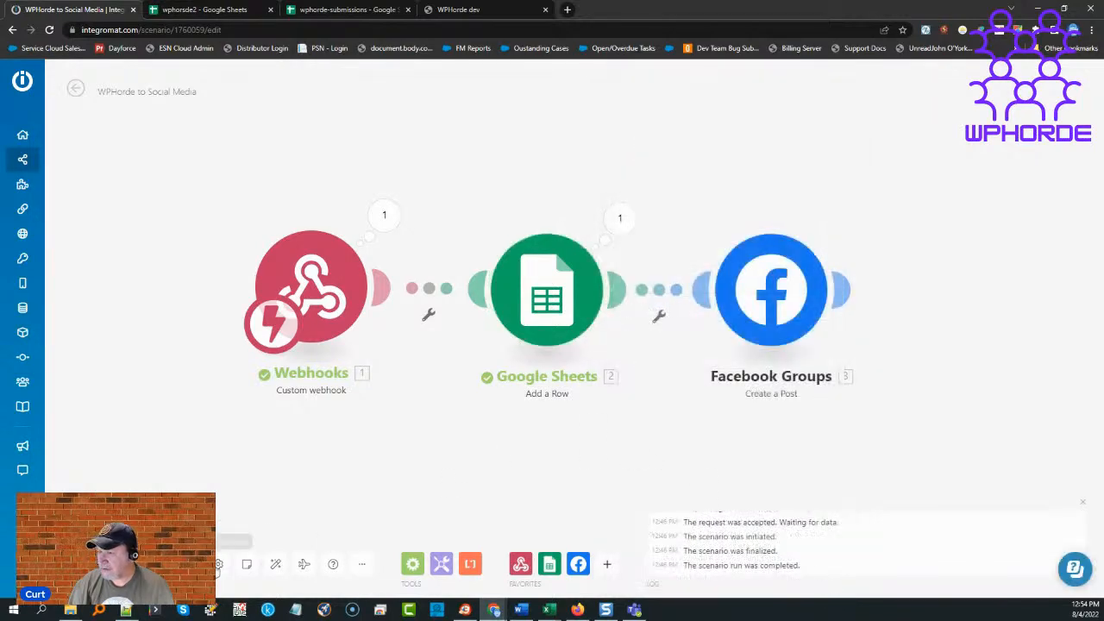
{"action": "left_click", "coordinate": [94, 564]}
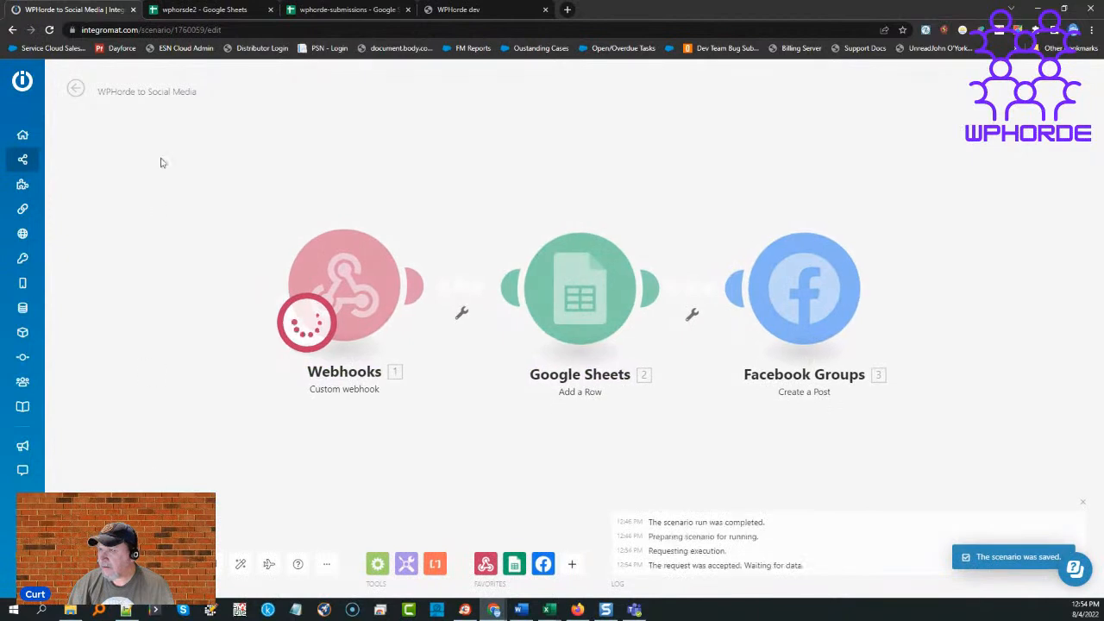
Switch to the WPHorde dashboard, open a new Spun Content submission and paste the spintax article about embedding videos as its content.
{"action": "left_click", "coordinate": [484, 15]}
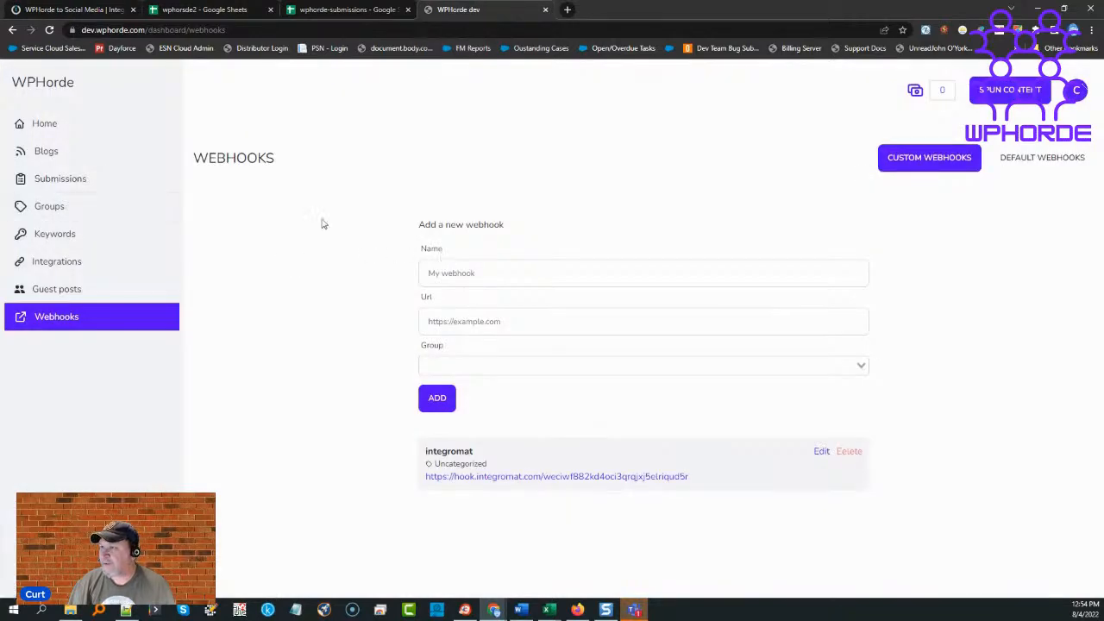
{"action": "left_click", "coordinate": [66, 184]}
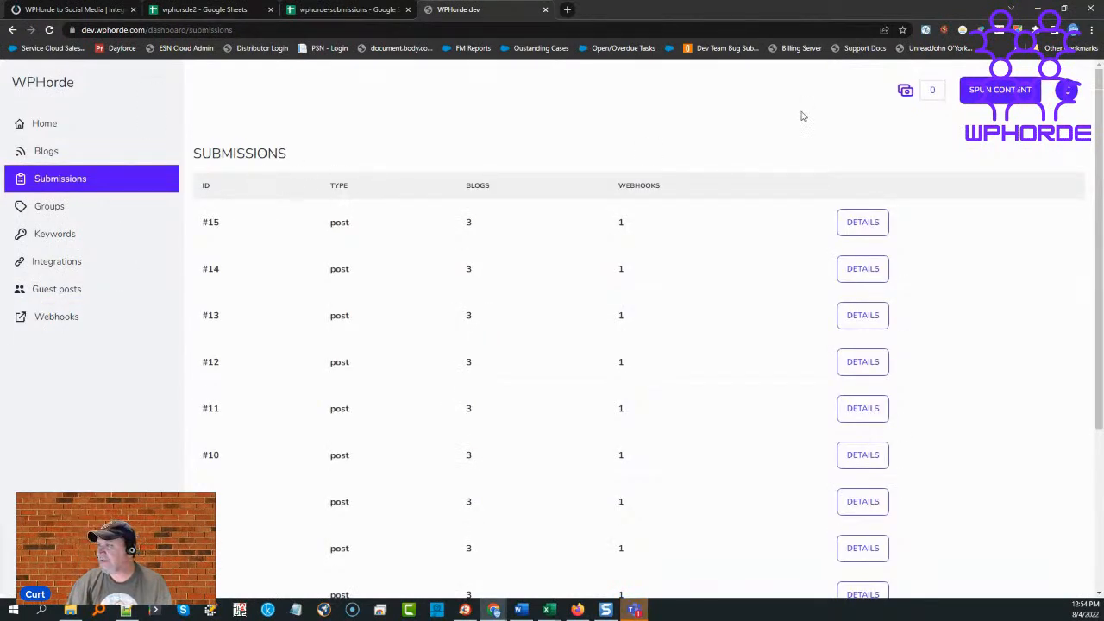
{"action": "left_click", "coordinate": [980, 90]}
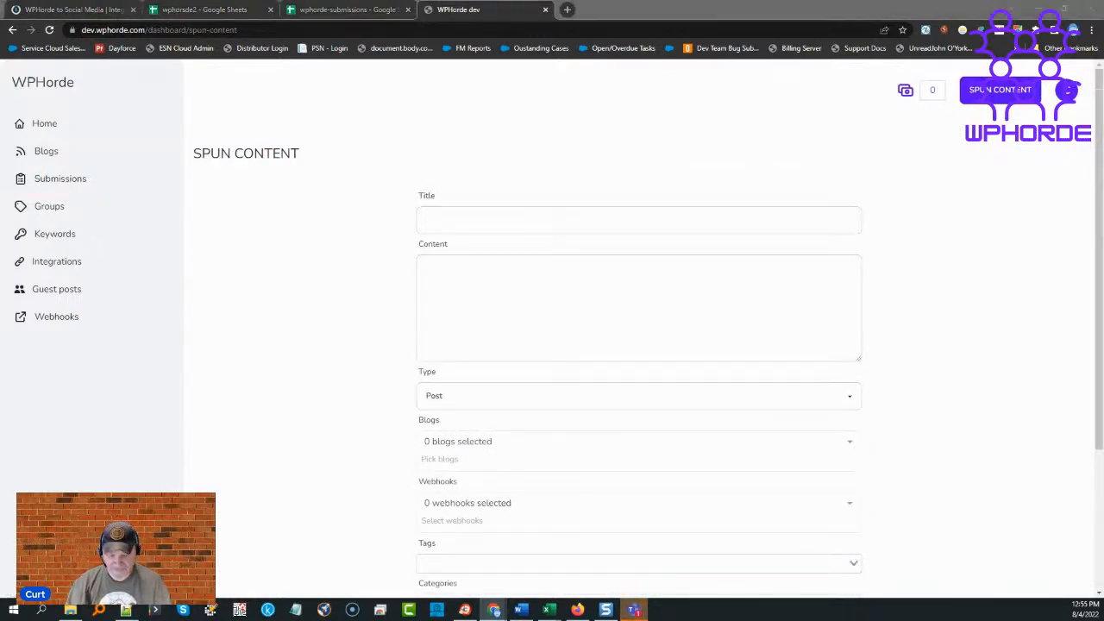
{"action": "left_click", "coordinate": [485, 281]}
{"action": "key", "text": "ctrl+v"}
{"action": "scroll", "coordinate": [527, 288], "scroll_direction": "up", "scroll_amount": 10}
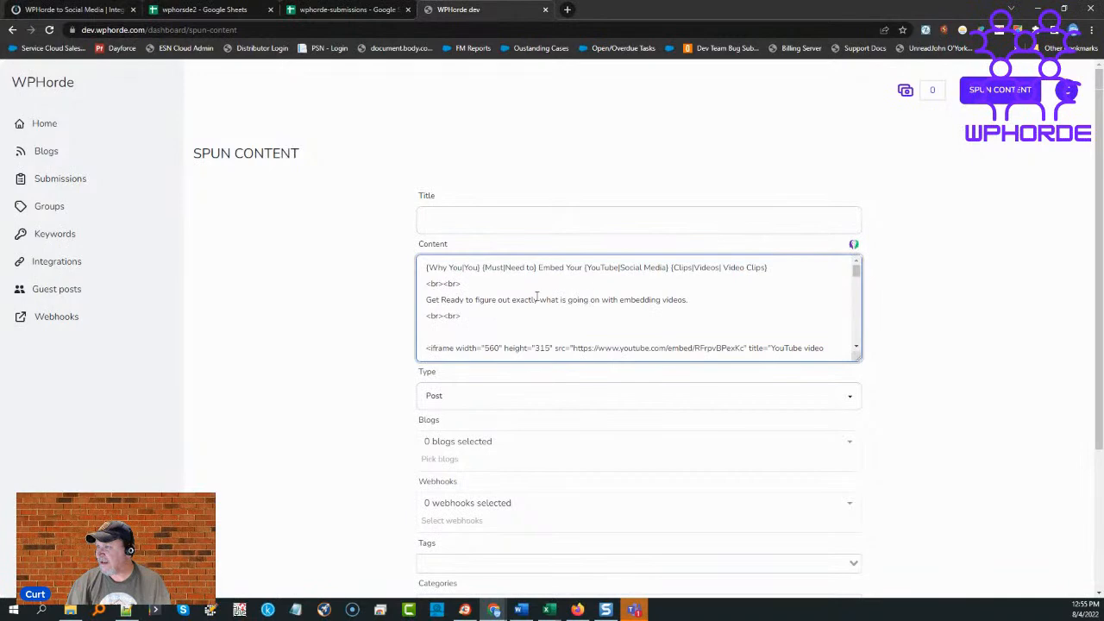
Copy the content's first line, the spintax headline, into the submission's title.
{"action": "left_click_drag", "start_coordinate": [768, 268], "coordinate": [389, 271]}
{"action": "key", "text": "ctrl+c"}
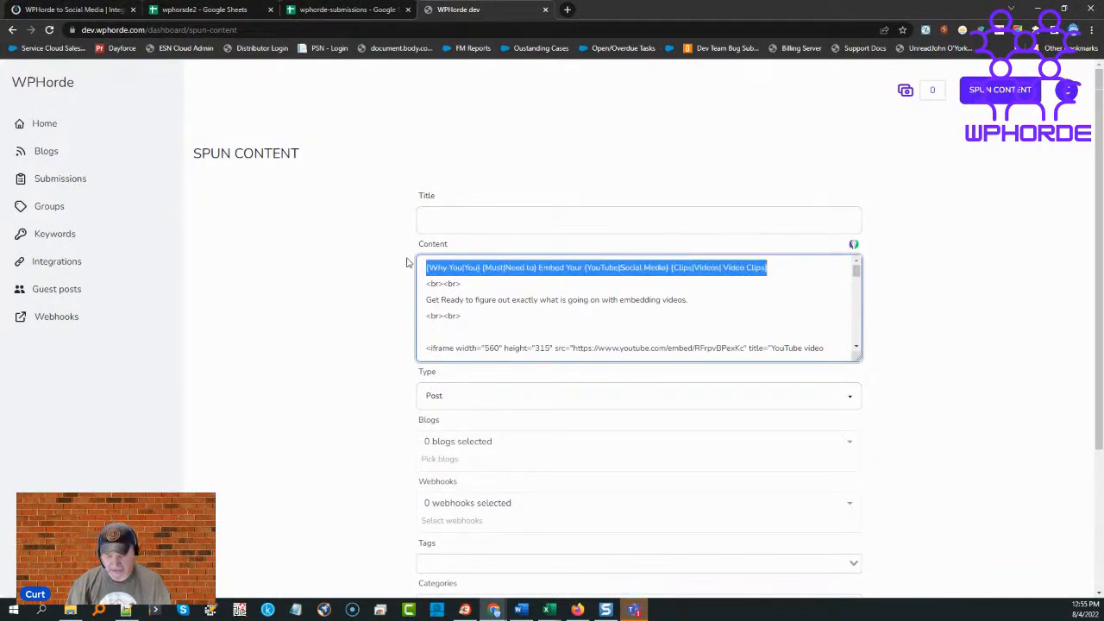
{"action": "left_click", "coordinate": [534, 219]}
{"action": "key", "text": "ctrl+v"}
Copy the YouTube embed URL from the iframe code onto the empty line above the iframe in the content.
{"action": "scroll", "coordinate": [559, 288], "scroll_direction": "down", "scroll_amount": 5}
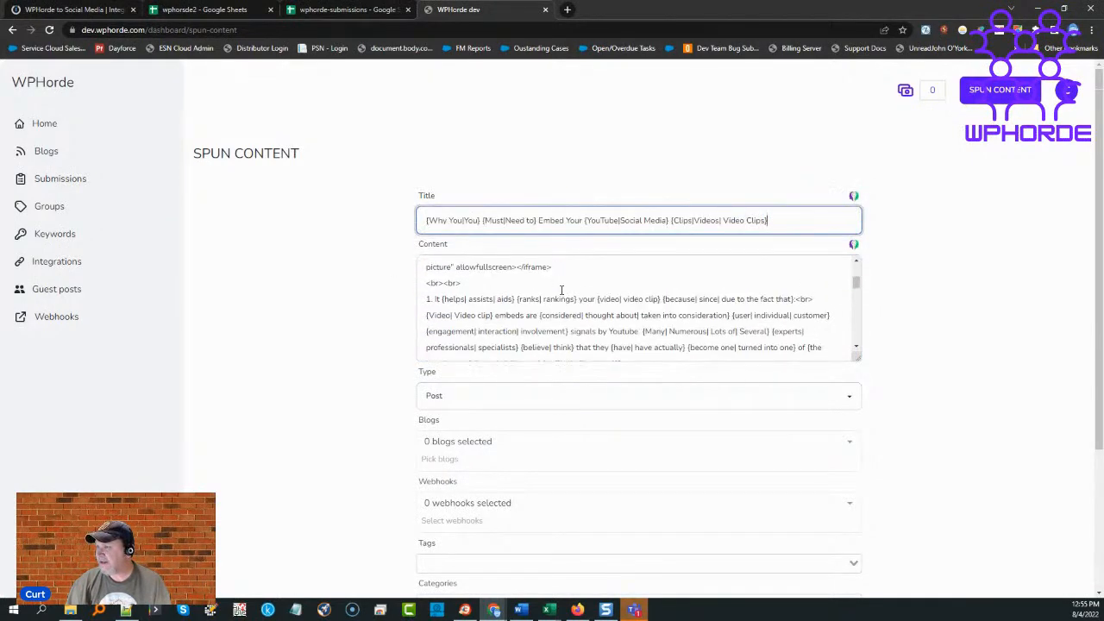
{"action": "scroll", "coordinate": [562, 293], "scroll_direction": "up", "scroll_amount": 5}
{"action": "left_click_drag", "start_coordinate": [574, 348], "coordinate": [739, 346]}
{"action": "key", "text": "ctrl+c"}
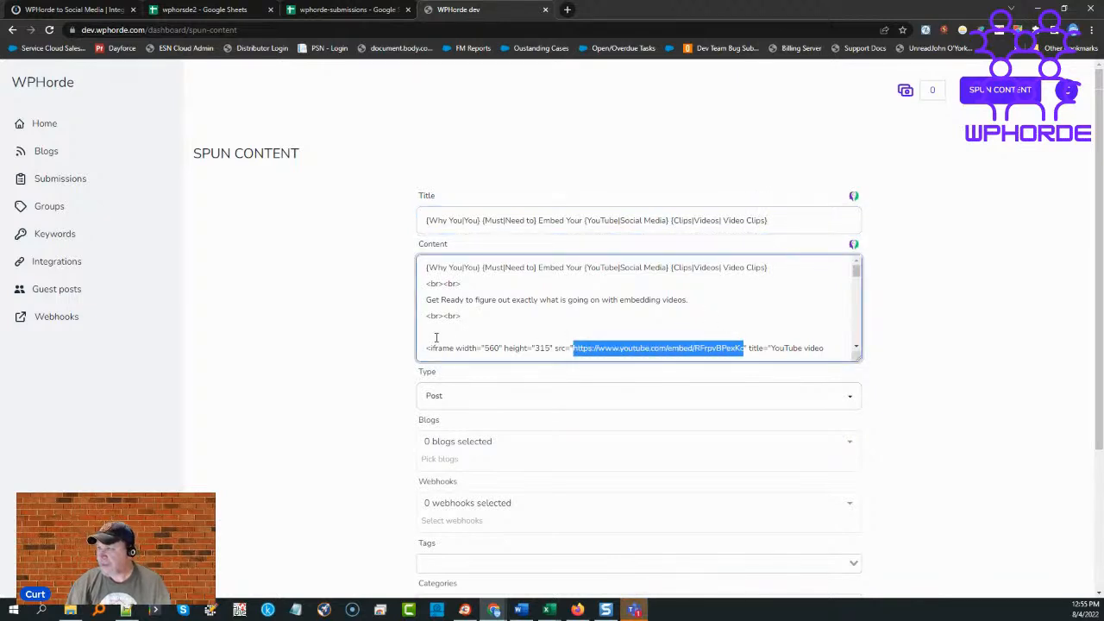
{"action": "left_click", "coordinate": [448, 335]}
{"action": "key", "text": "ctrl+v"}
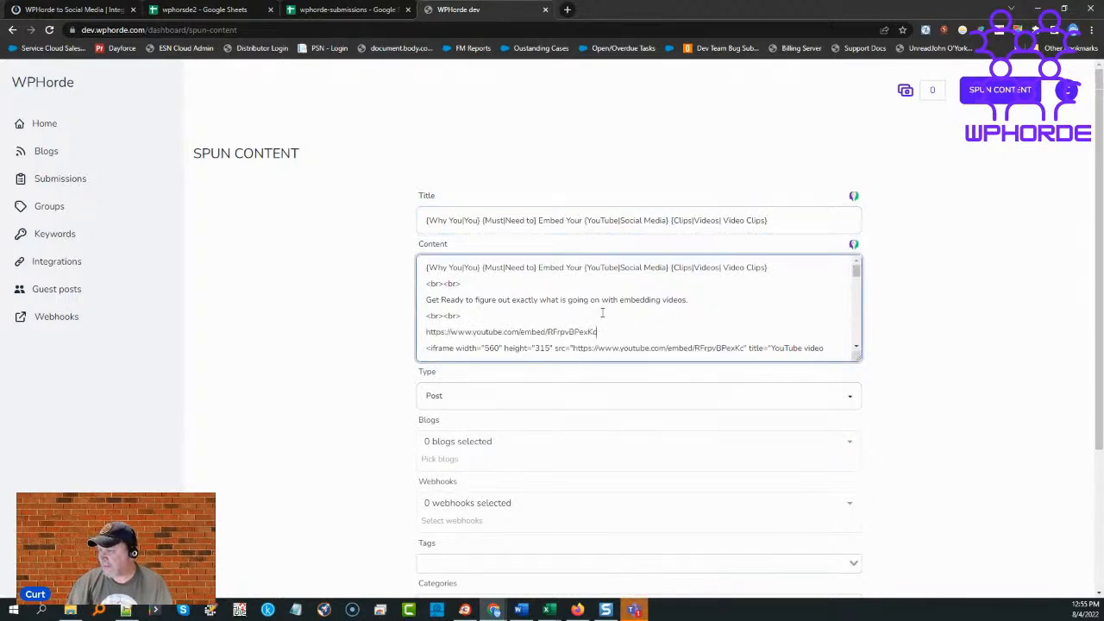
{"action": "scroll", "coordinate": [520, 324], "scroll_direction": "down", "scroll_amount": 1}
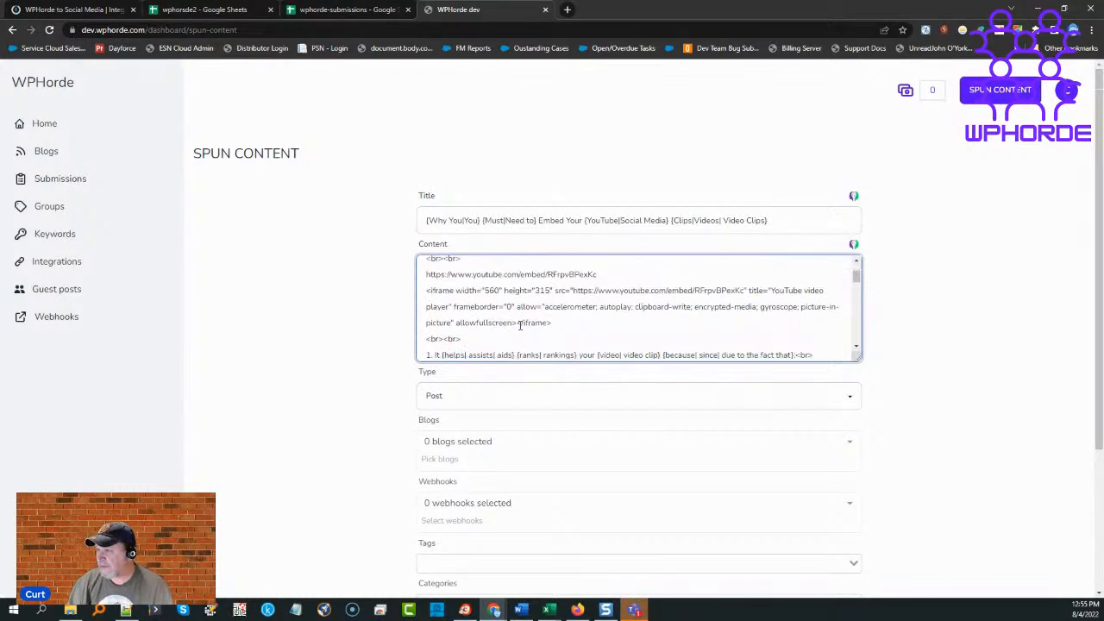
Select the default blog group and the integromat webhook as the submission's targets.
{"action": "left_click", "coordinate": [466, 440]}
{"action": "left_click", "coordinate": [466, 350]}
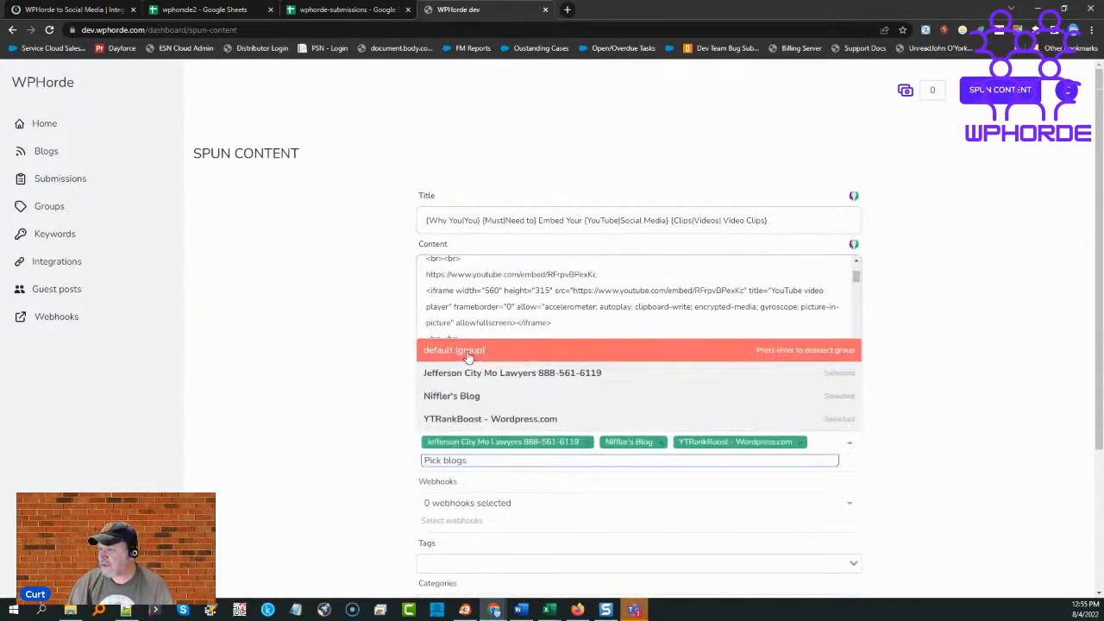
{"action": "left_click", "coordinate": [489, 503]}
{"action": "left_click", "coordinate": [478, 470]}
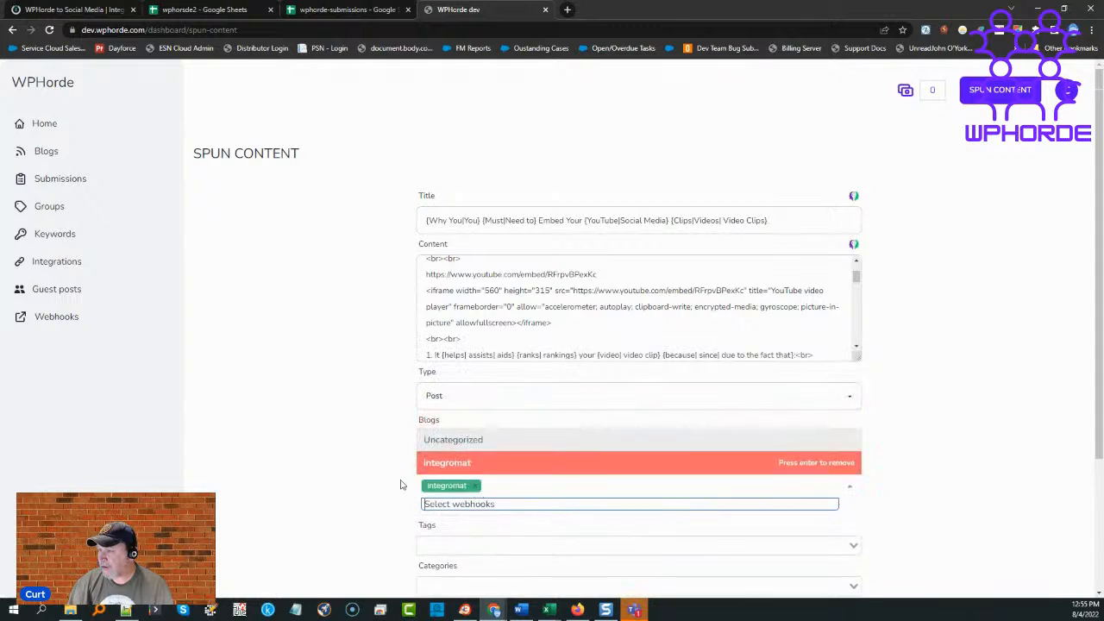
Add the tag "WPHorde" to the submission.
{"action": "scroll", "coordinate": [449, 483], "scroll_direction": "down", "scroll_amount": 1}
{"action": "left_click", "coordinate": [445, 413]}
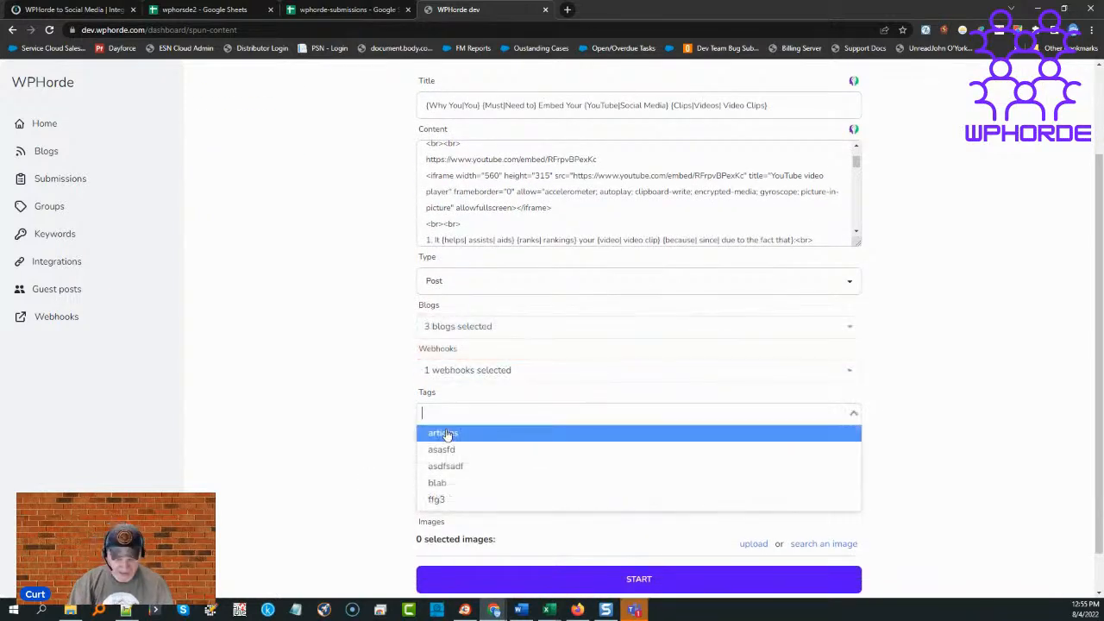
{"action": "type", "text": "WPHorde"}
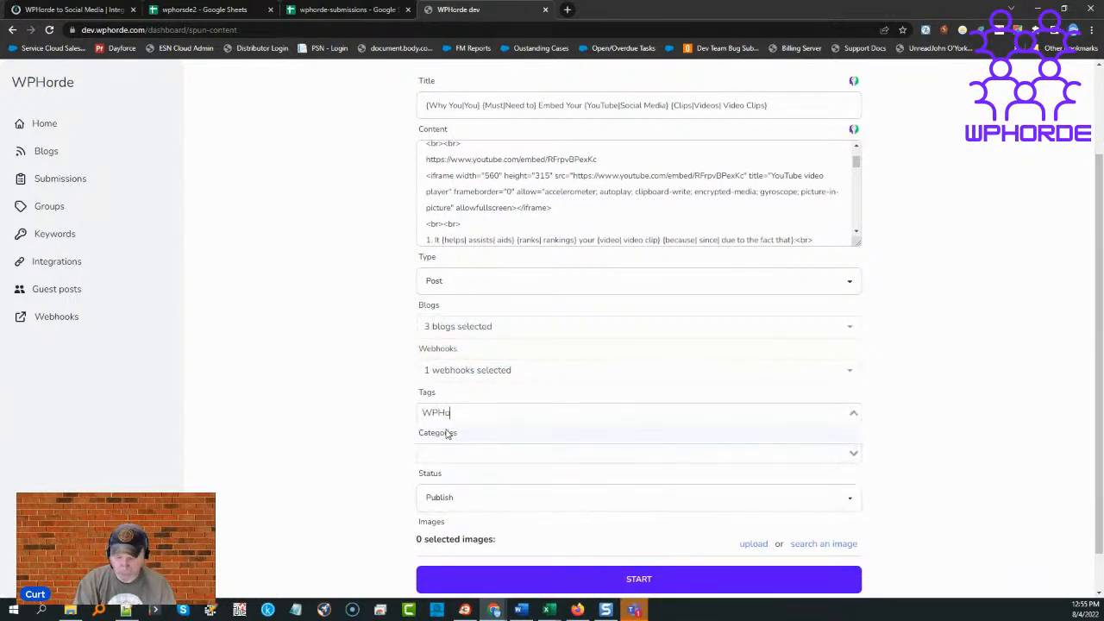
{"action": "left_click", "coordinate": [447, 433]}
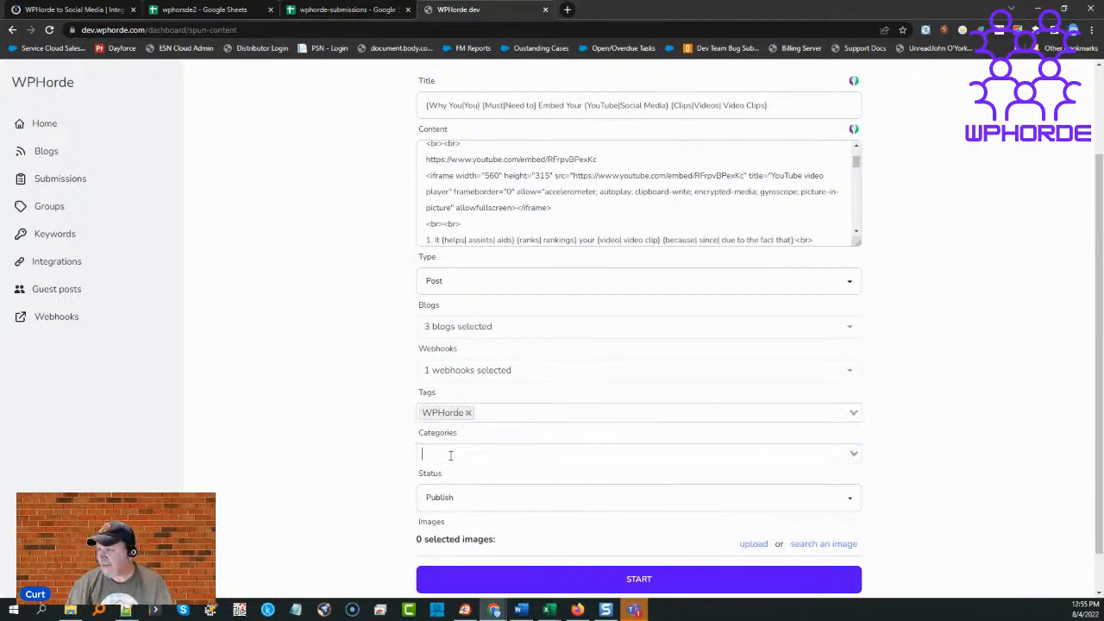
Add the category "Webhooks" to the submission and set its status to Draft.
{"action": "left_click", "coordinate": [450, 454]}
{"action": "type", "text": "Webhooks"}
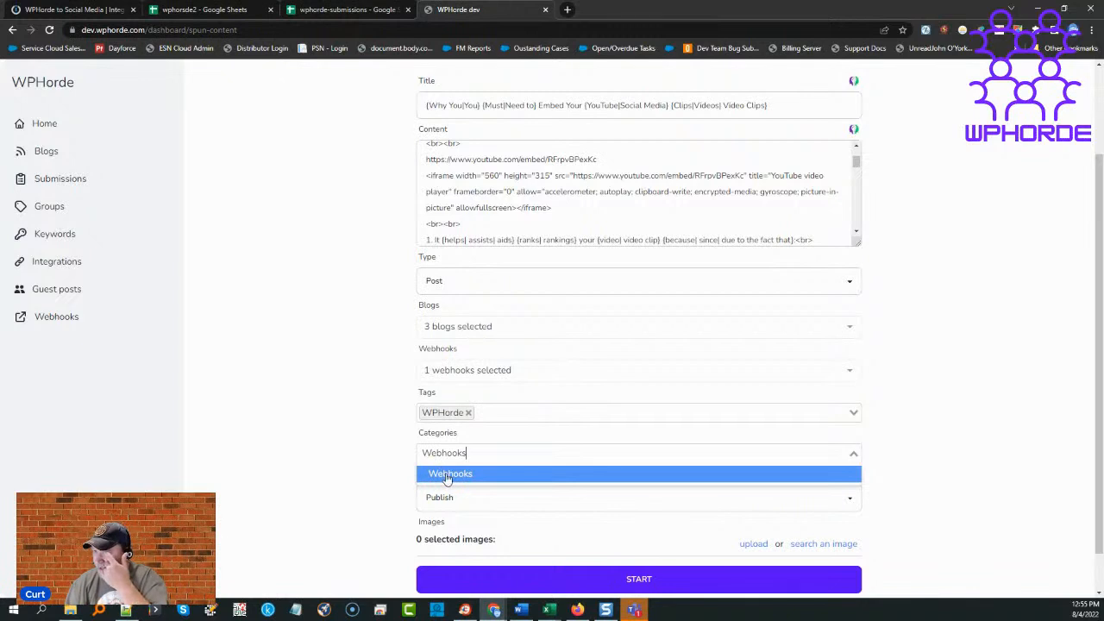
{"action": "left_click", "coordinate": [448, 474]}
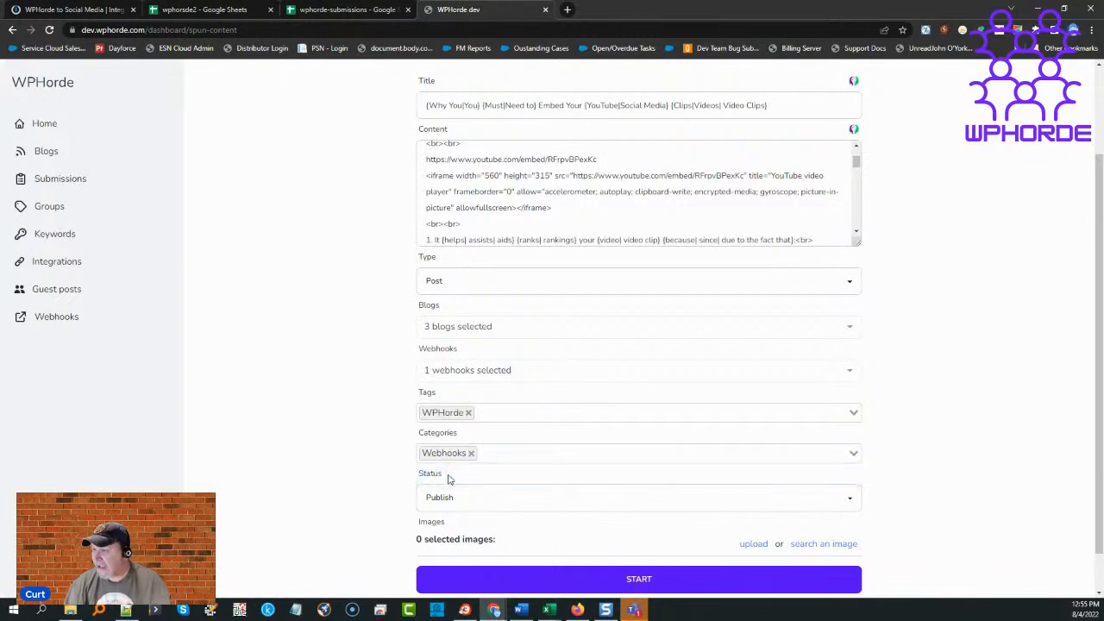
{"action": "left_click", "coordinate": [534, 501]}
{"action": "left_click", "coordinate": [470, 526]}
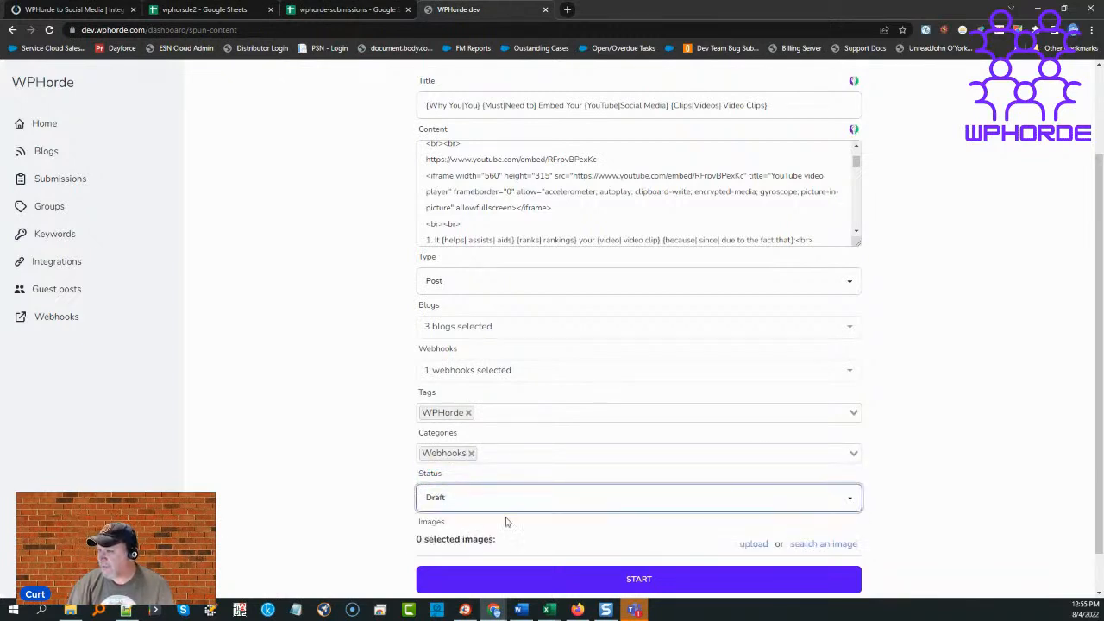
Start the spun content submission and check its progress against the scenario run in Integromat.
{"action": "scroll", "coordinate": [762, 438], "scroll_direction": "up", "scroll_amount": 2}
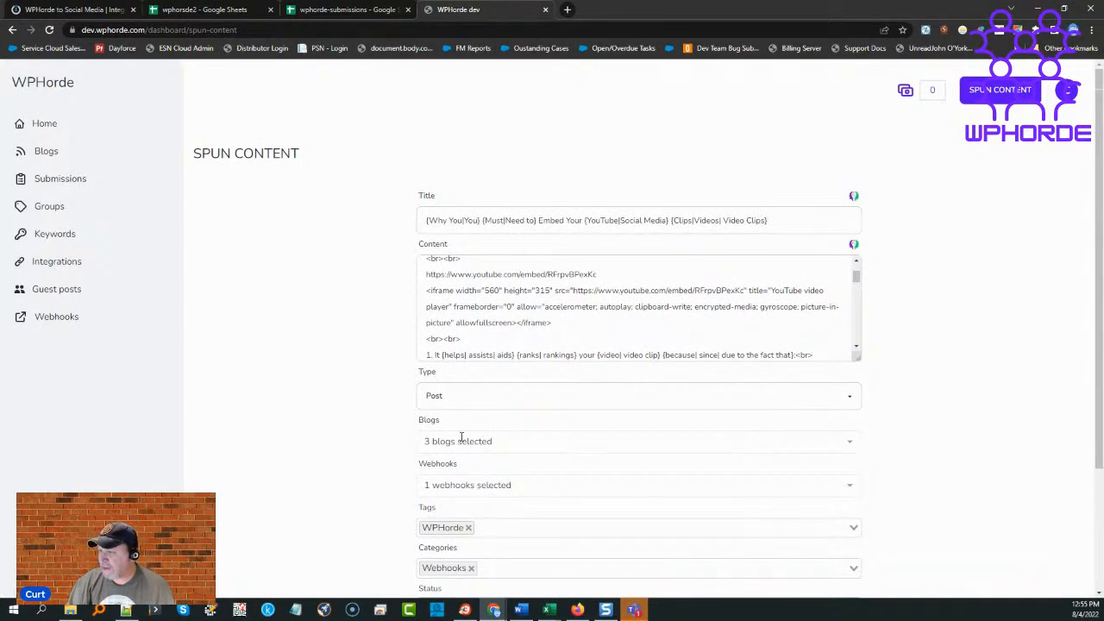
{"action": "scroll", "coordinate": [561, 449], "scroll_direction": "down", "scroll_amount": 2}
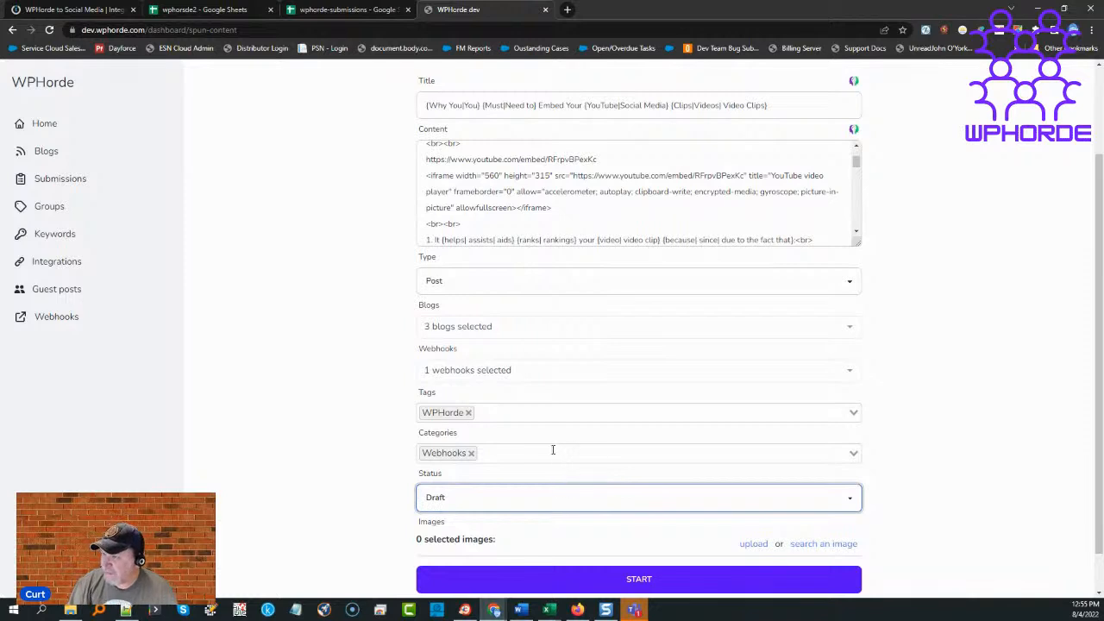
{"action": "left_click", "coordinate": [632, 579]}
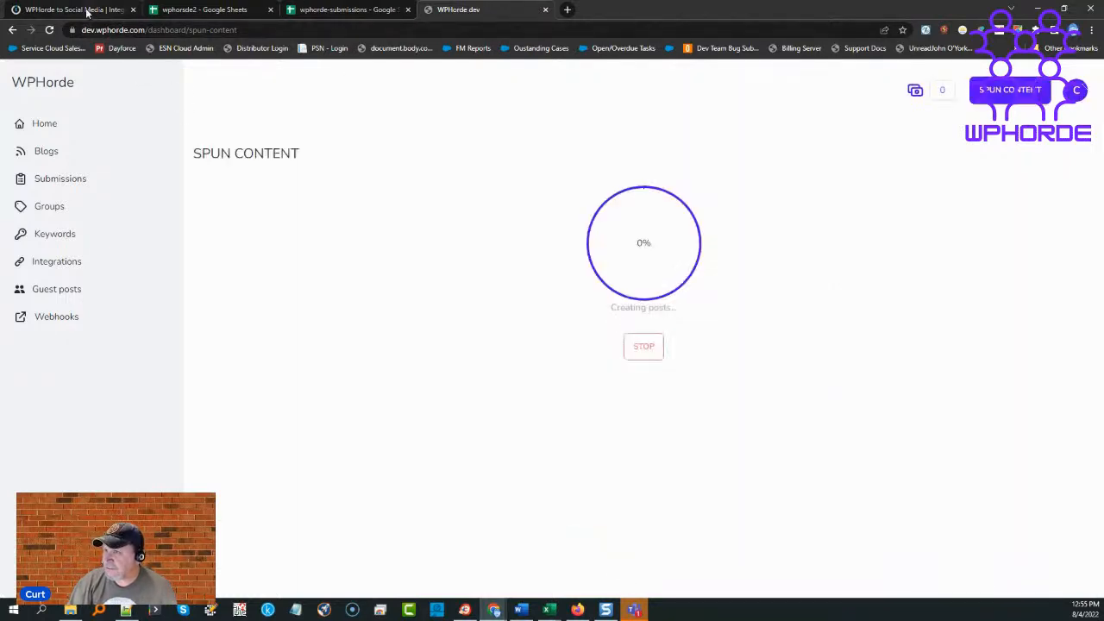
{"action": "left_click", "coordinate": [95, 12]}
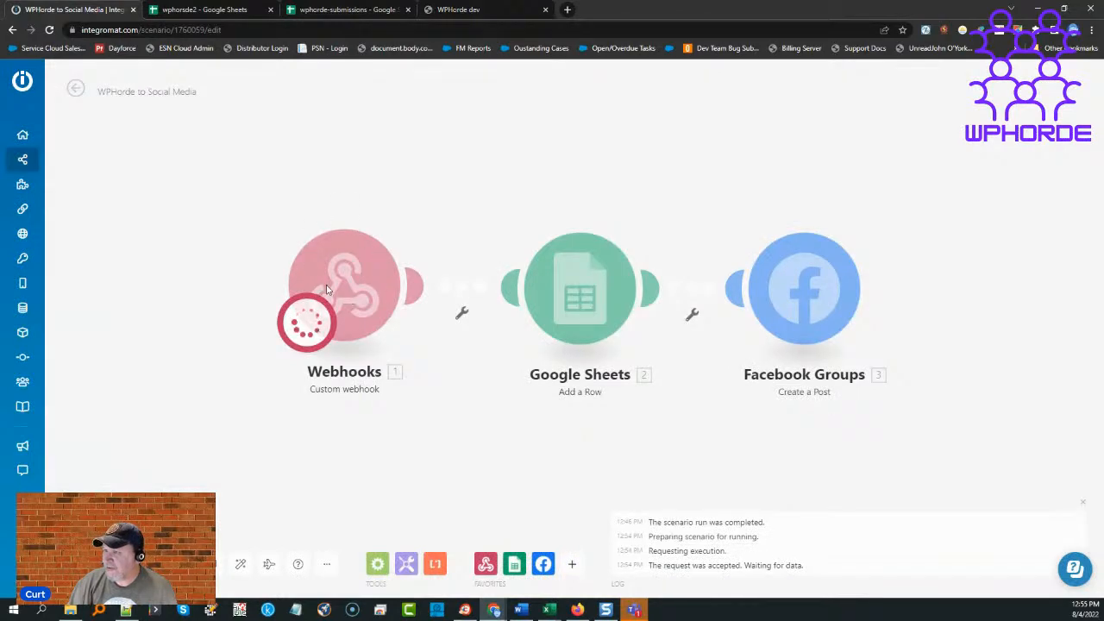
{"action": "left_click", "coordinate": [504, 9]}
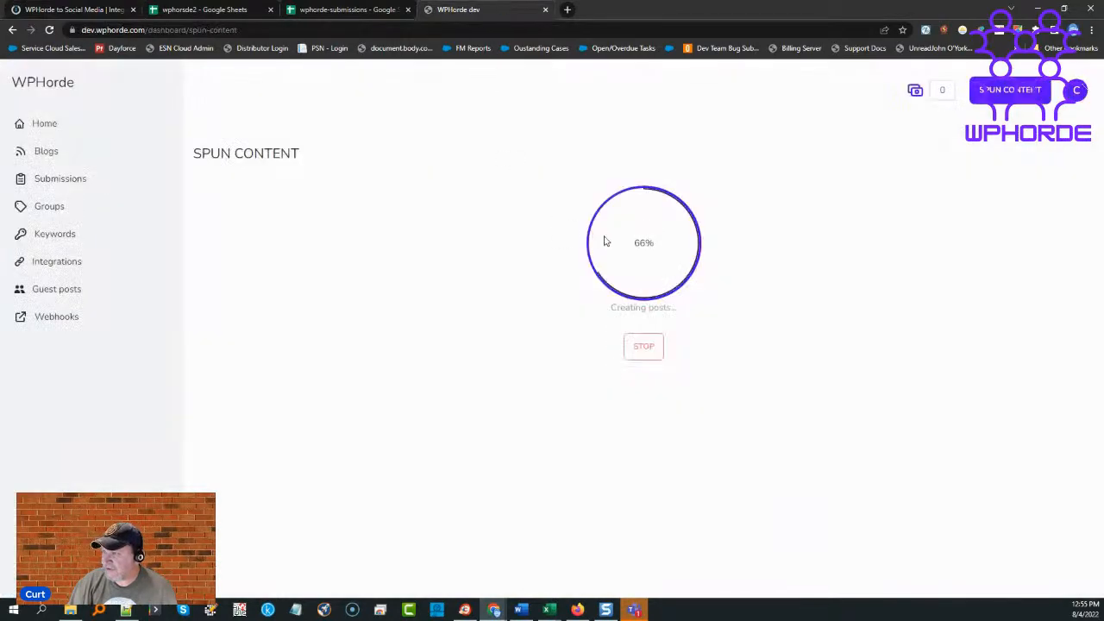
{"action": "left_click", "coordinate": [96, 7]}
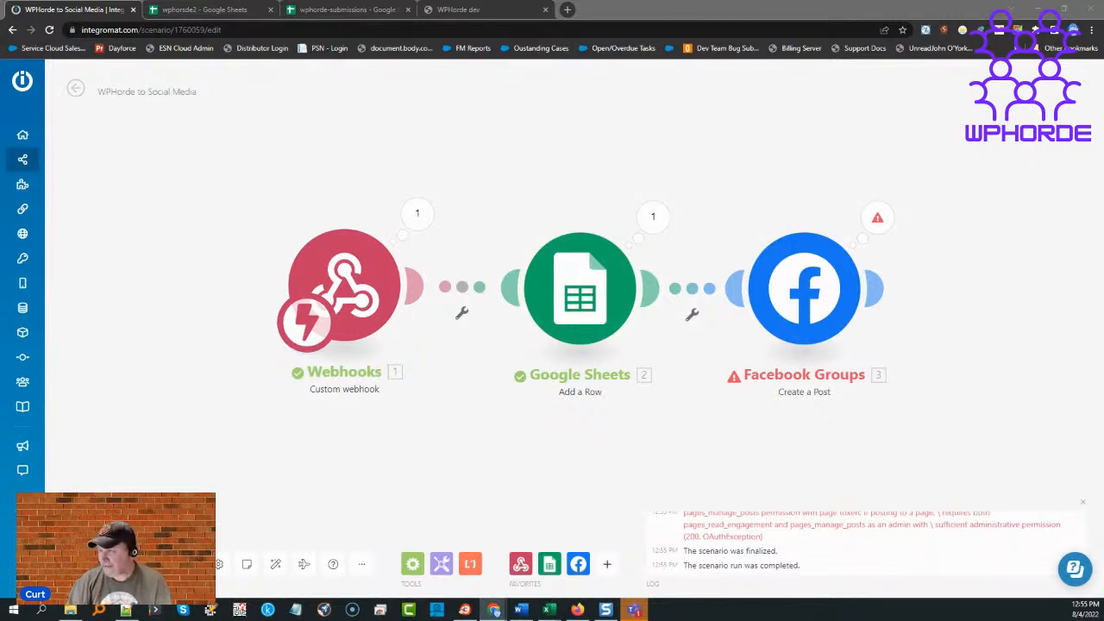
Inspect the error details of the Facebook Groups module's operation in the scenario run.
{"action": "left_click", "coordinate": [876, 220]}
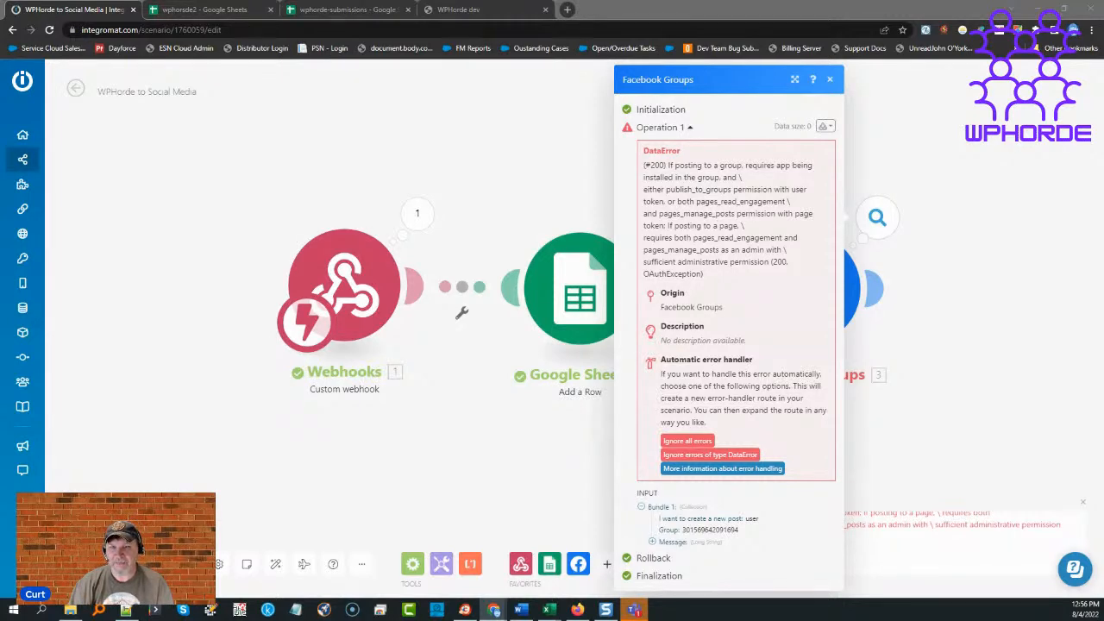
{"action": "left_click", "coordinate": [830, 79]}
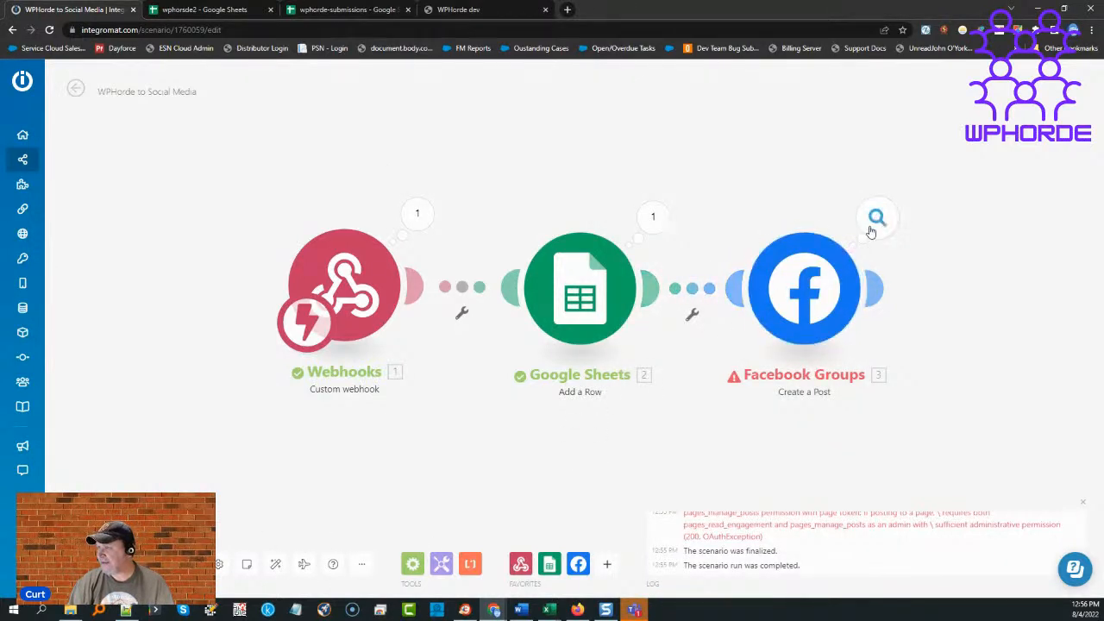
{"action": "left_click", "coordinate": [652, 234]}
{"action": "left_click", "coordinate": [643, 439]}
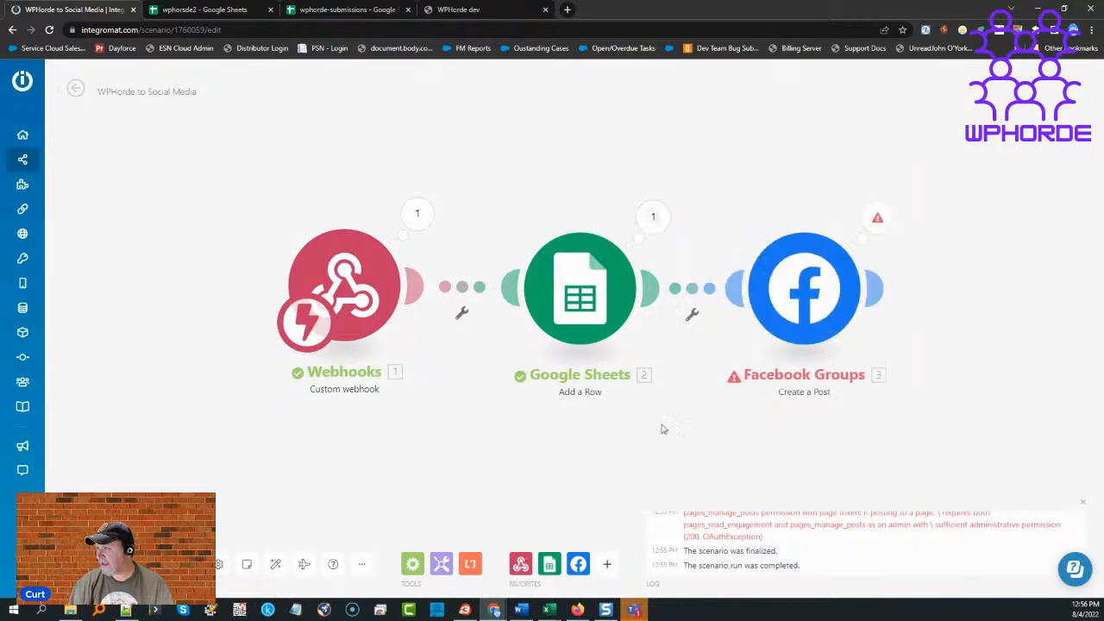
Run only the Facebook Groups module, leaving its title, content, tag and category inputs empty.
{"action": "right_click", "coordinate": [799, 307]}
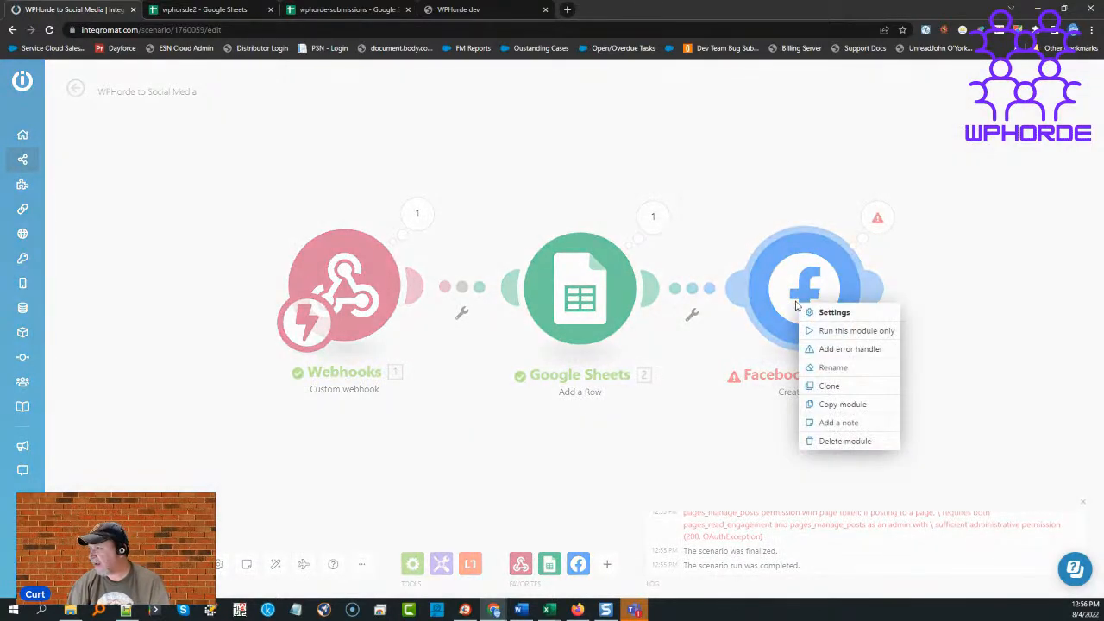
{"action": "left_click", "coordinate": [828, 330]}
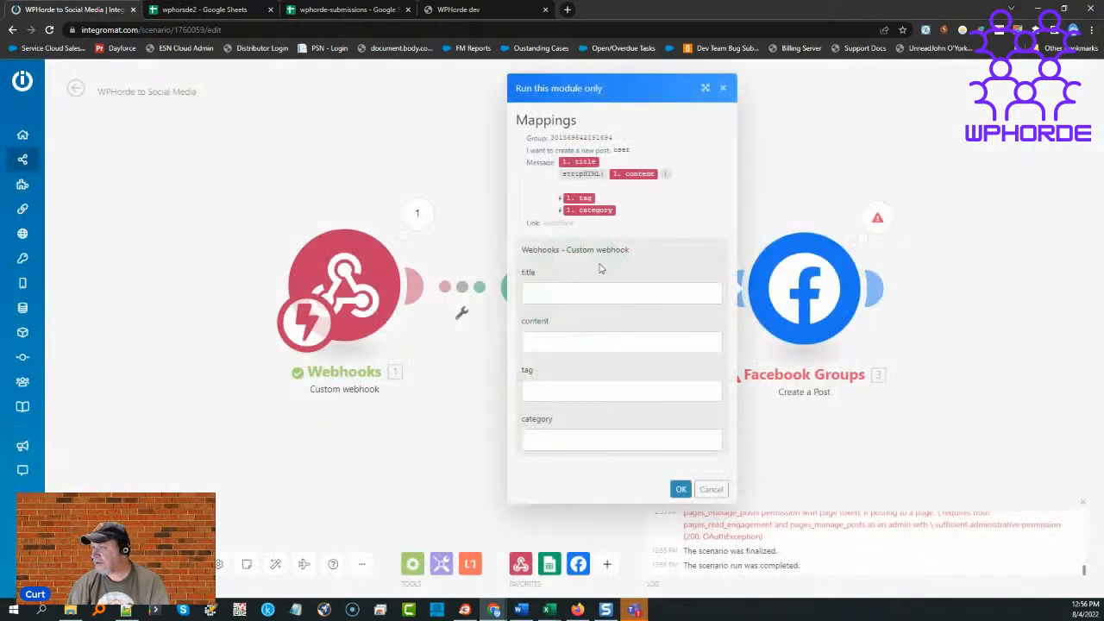
{"action": "left_click", "coordinate": [554, 292]}
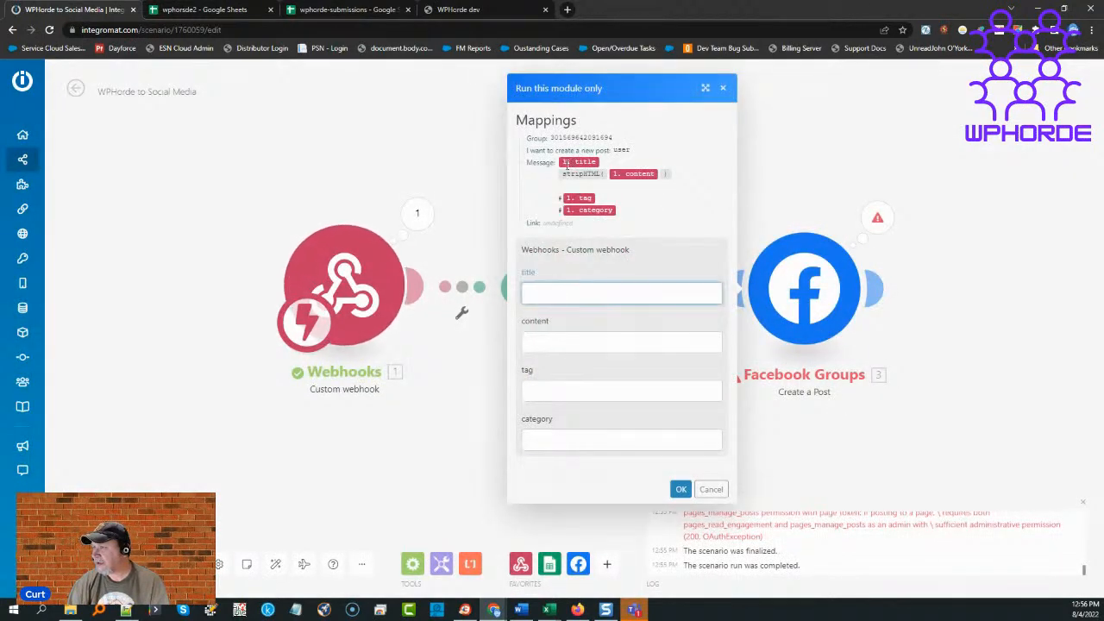
{"action": "left_click", "coordinate": [685, 493]}
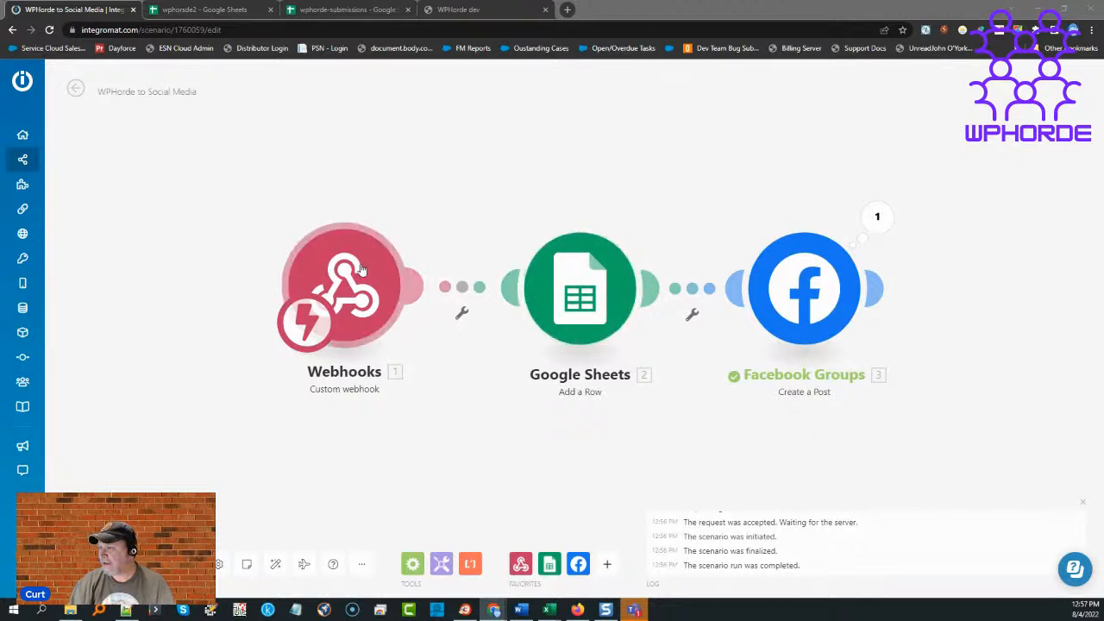
Run the whole scenario once more and open a blank spun content submission in WPHorde.
{"action": "left_click", "coordinate": [91, 565]}
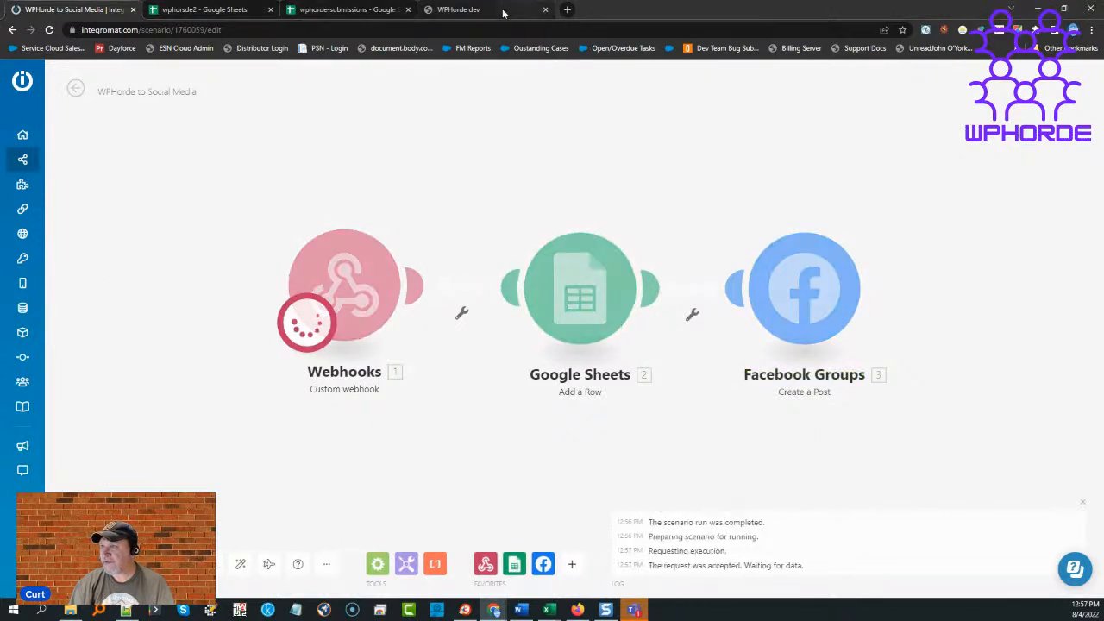
{"action": "left_click", "coordinate": [512, 10]}
{"action": "left_click", "coordinate": [1007, 92]}
{"action": "left_click", "coordinate": [503, 223]}
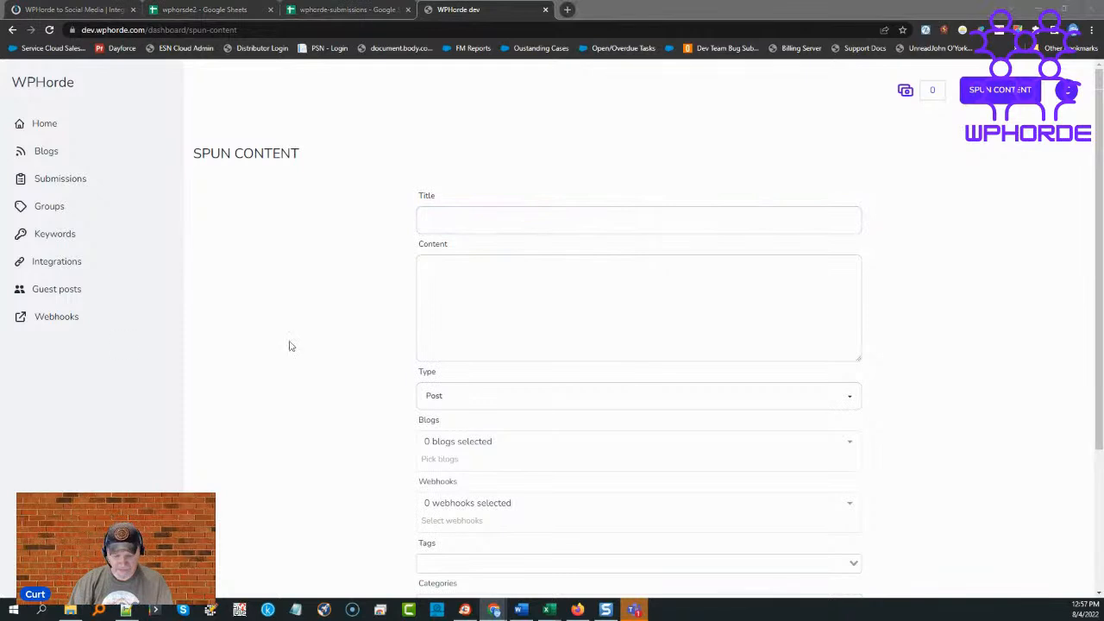
Paste the copied spintax article as the content and copy the iframe's YouTube embed URL onto the empty line above it.
{"action": "left_click", "coordinate": [561, 316]}
{"action": "key", "text": "ctrl+v"}
{"action": "scroll", "coordinate": [560, 316], "scroll_direction": "up", "scroll_amount": 10}
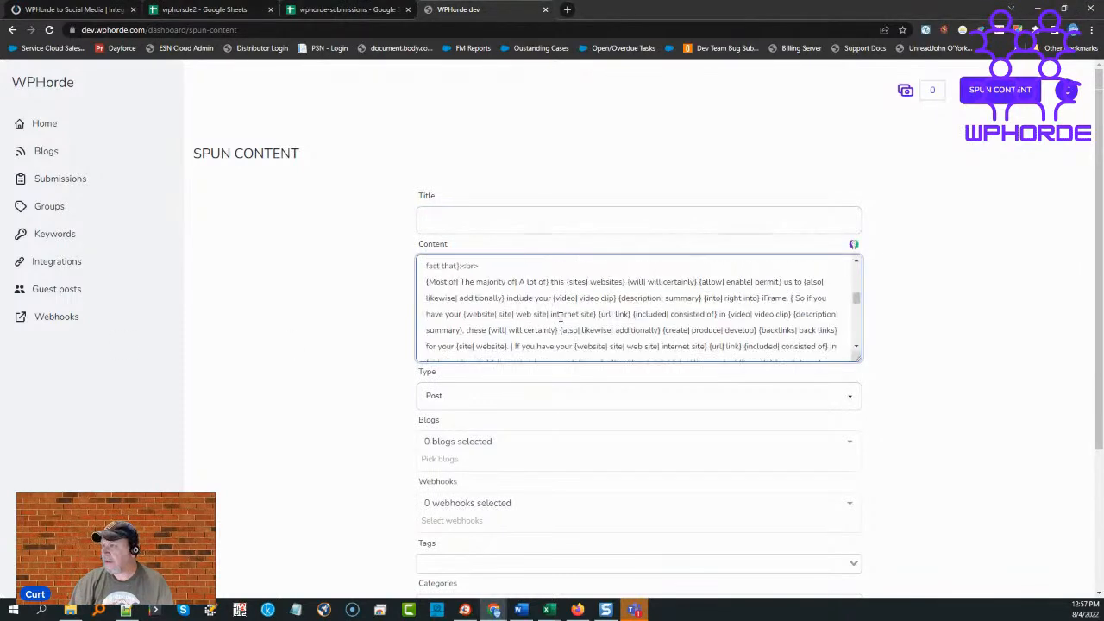
{"action": "left_click_drag", "start_coordinate": [572, 348], "coordinate": [745, 348]}
{"action": "key", "text": "ctrl+c"}
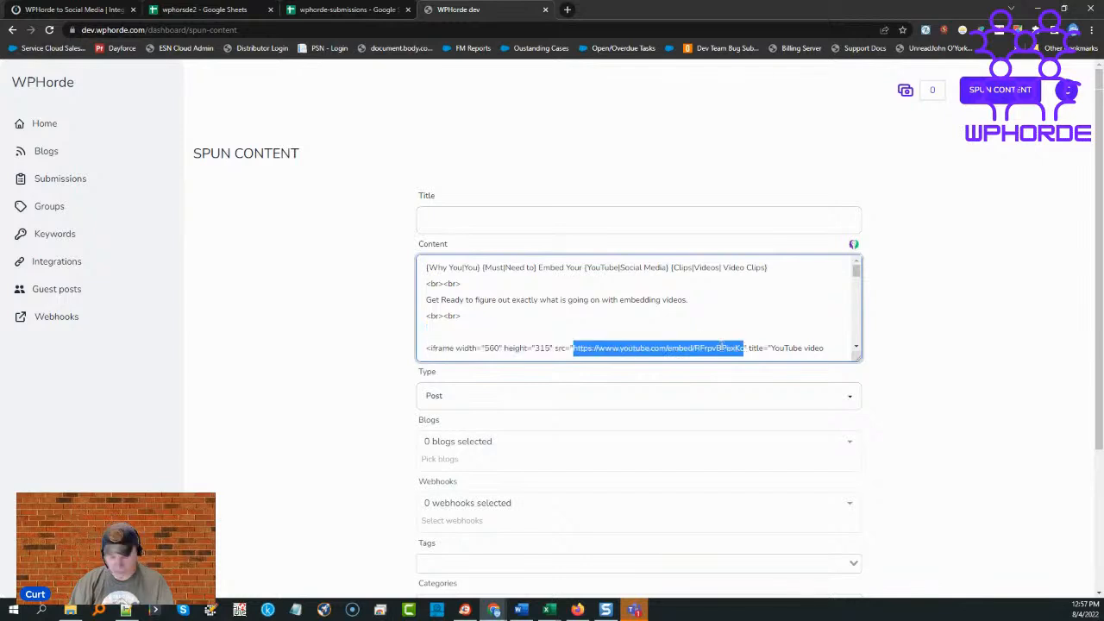
{"action": "left_click", "coordinate": [457, 330]}
{"action": "key", "text": "ctrl+v"}
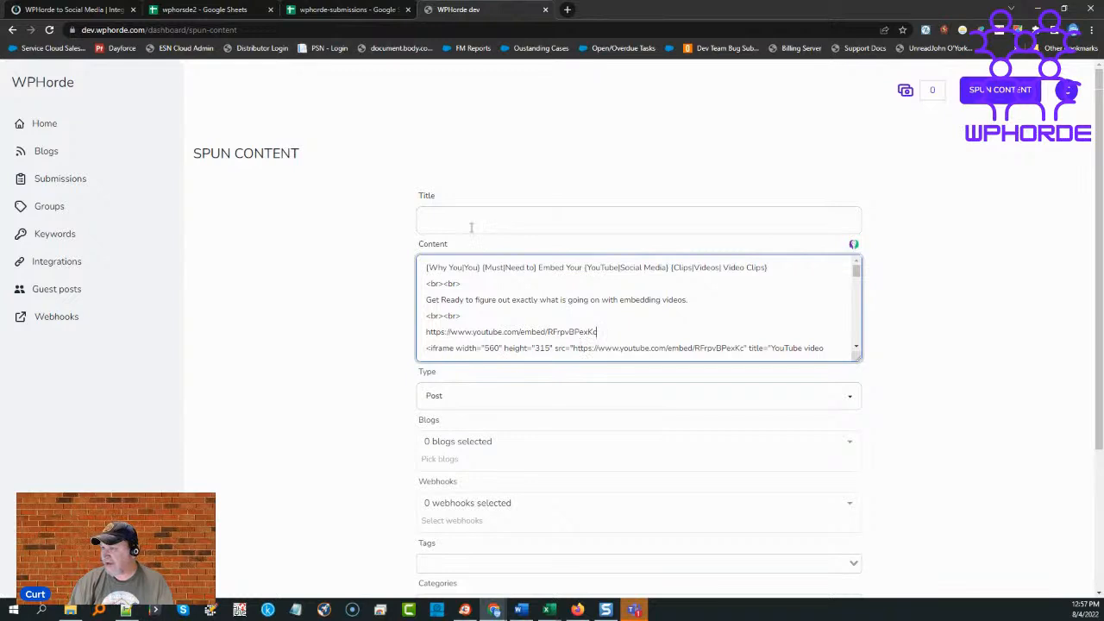
Copy the spintax headline from the content's first line into the new submission's title.
{"action": "left_click_drag", "start_coordinate": [421, 269], "coordinate": [785, 250]}
{"action": "key", "text": "ctrl+c"}
{"action": "left_click", "coordinate": [616, 217]}
{"action": "key", "text": "ctrl+v"}
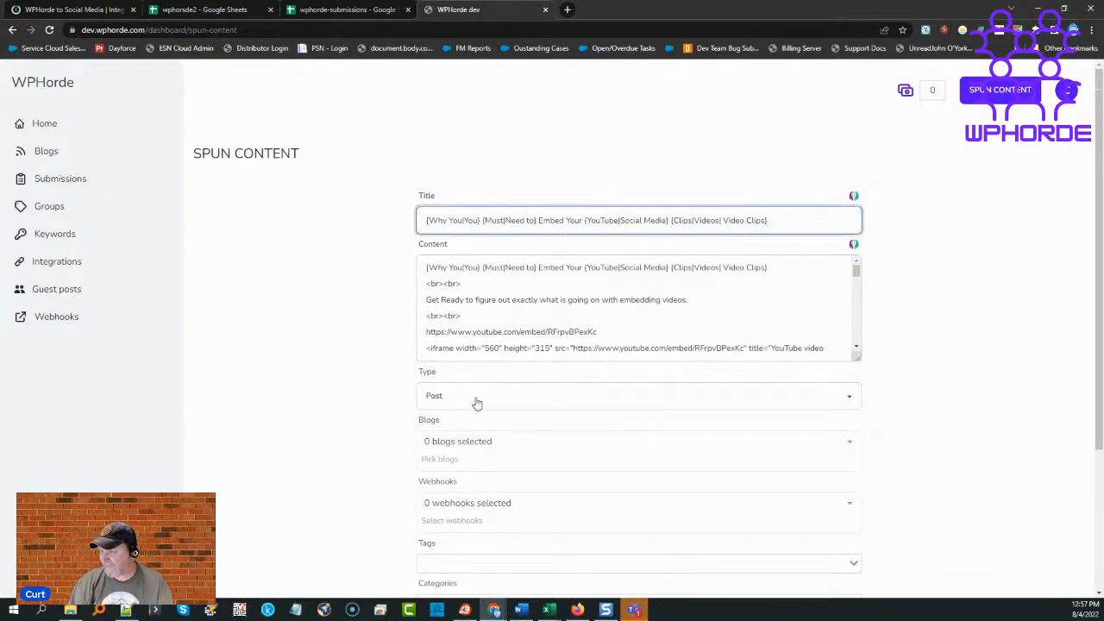
Target the new submission at the default blog group and the integromat webhook.
{"action": "left_click", "coordinate": [442, 441]}
{"action": "left_click", "coordinate": [456, 358]}
{"action": "left_click", "coordinate": [472, 507]}
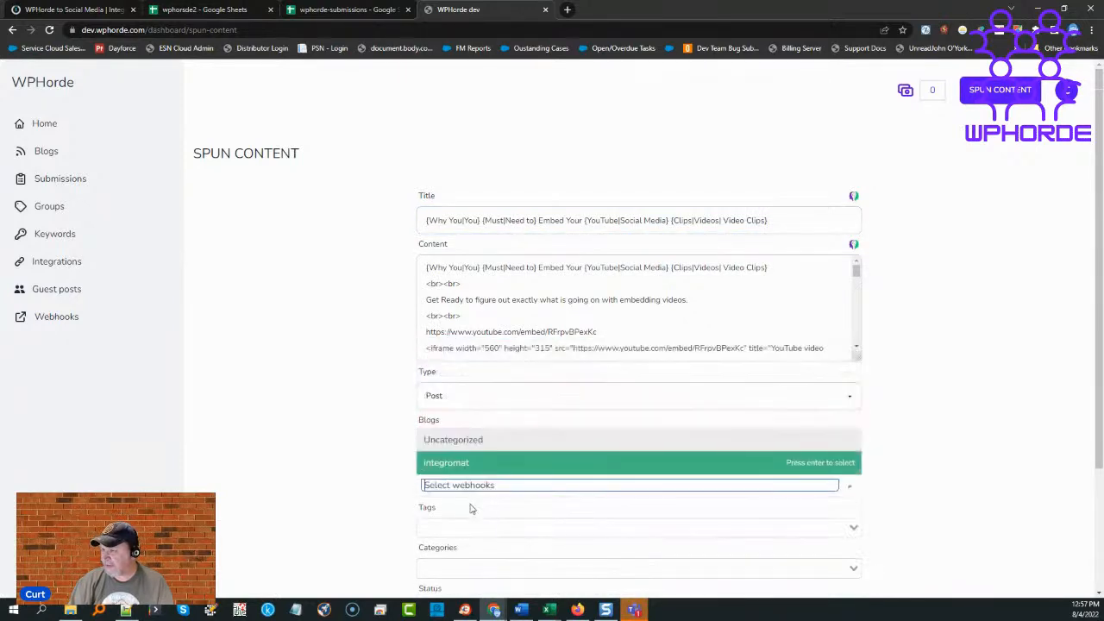
Add the tag "WPHorde" and the category "Webhooks" to the new submission.
{"action": "left_click", "coordinate": [470, 540]}
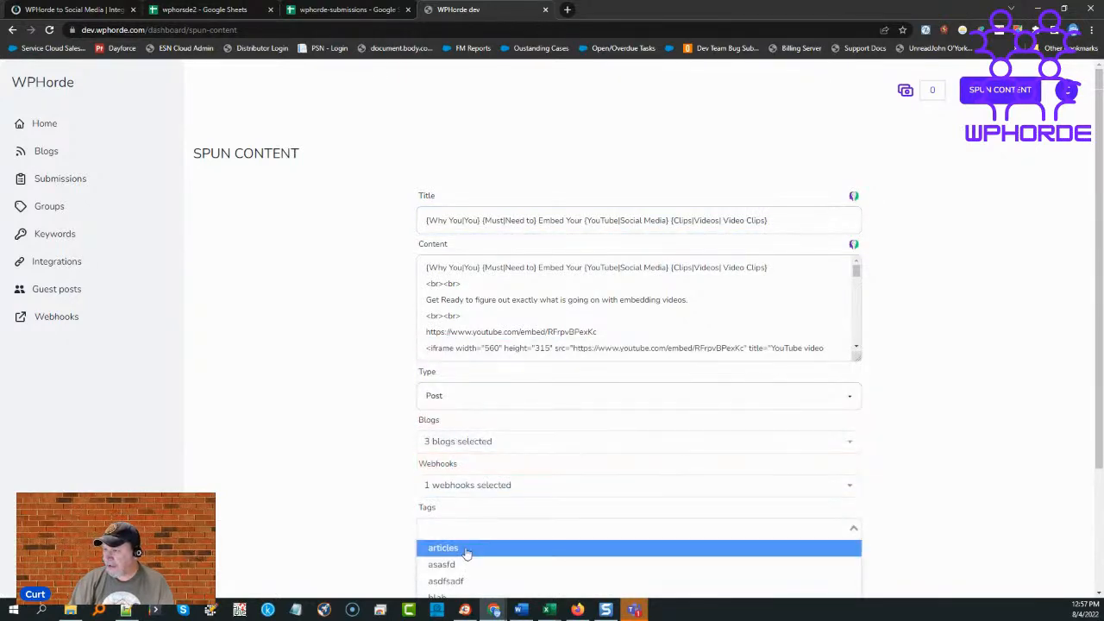
{"action": "type", "text": "WPHorde"}
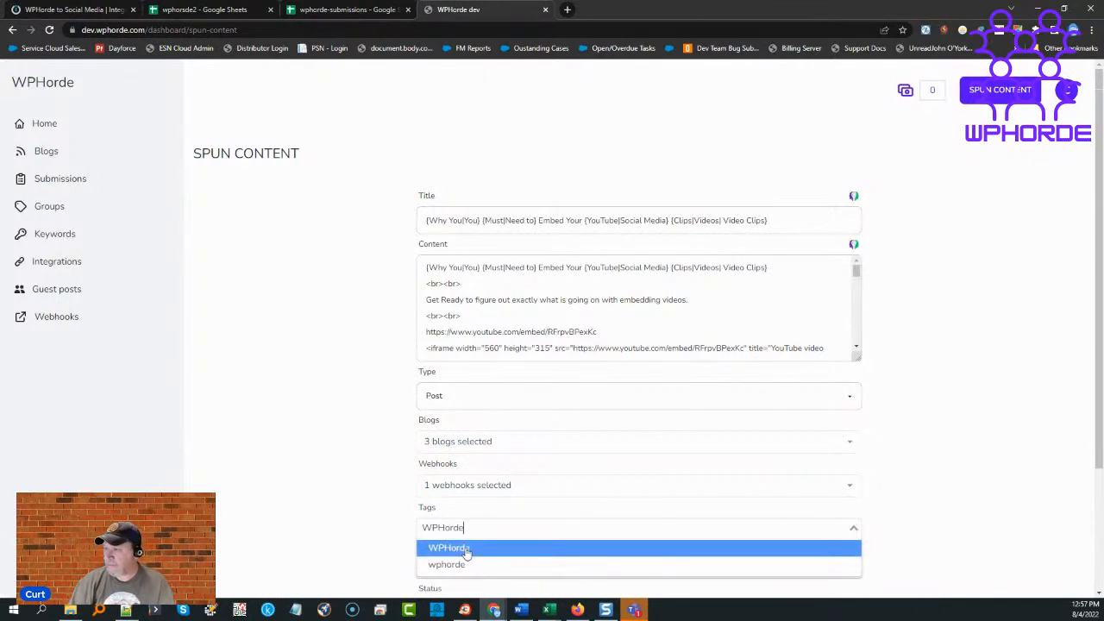
{"action": "key", "text": "Return"}
{"action": "scroll", "coordinate": [466, 552], "scroll_direction": "down", "scroll_amount": 1}
{"action": "left_click", "coordinate": [438, 513]}
{"action": "type", "text": "Web"}
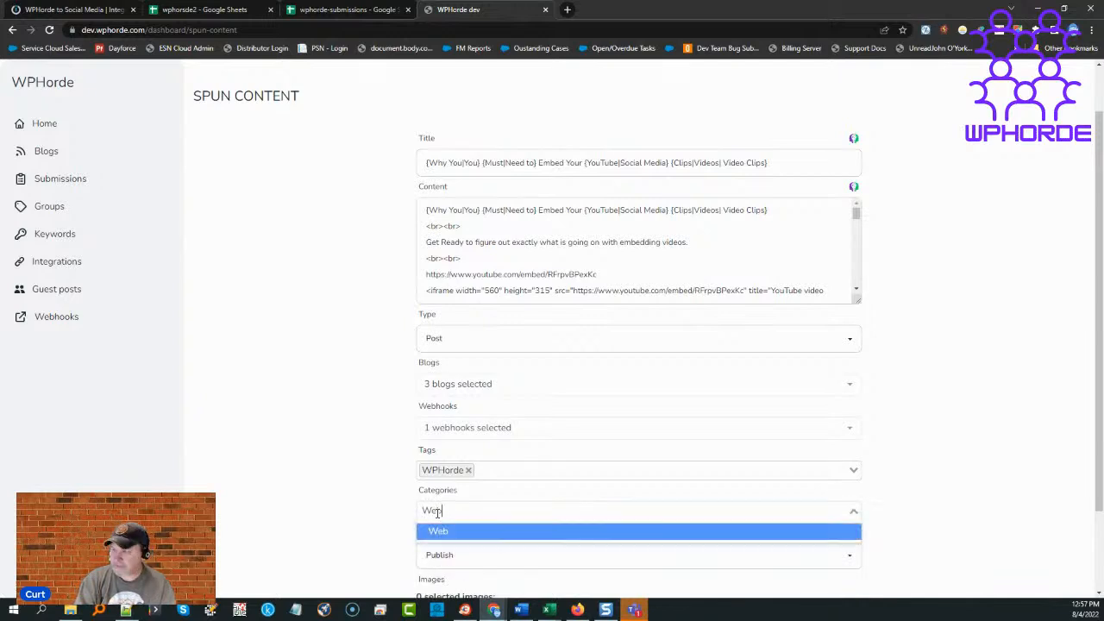
{"action": "type", "text": "H"}
{"action": "key", "text": "BackSpace"}
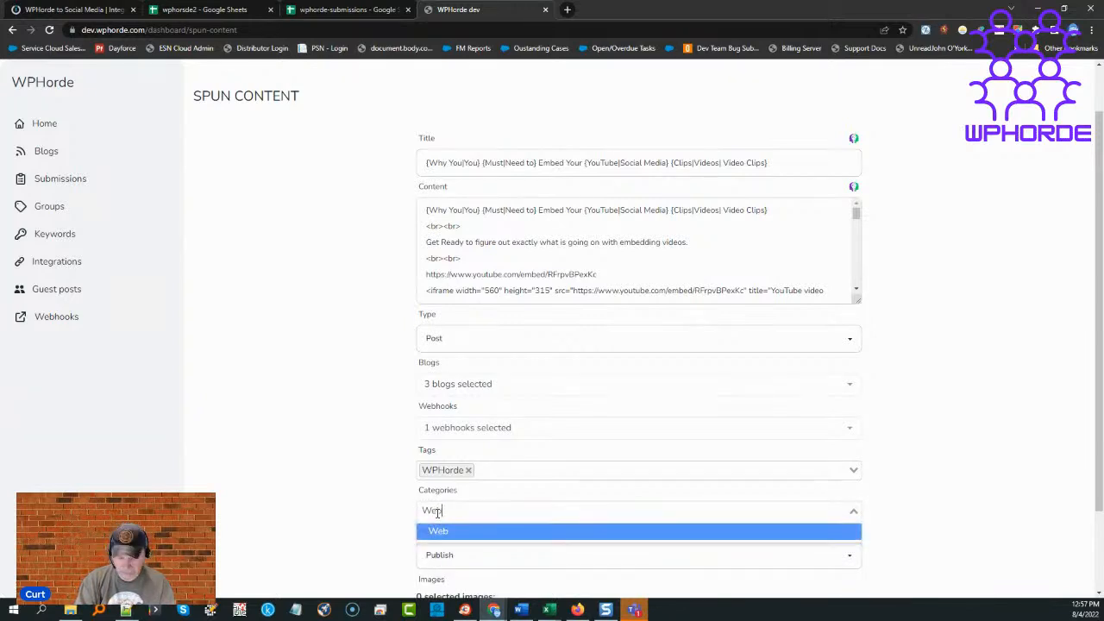
{"action": "type", "text": "Hooks"}
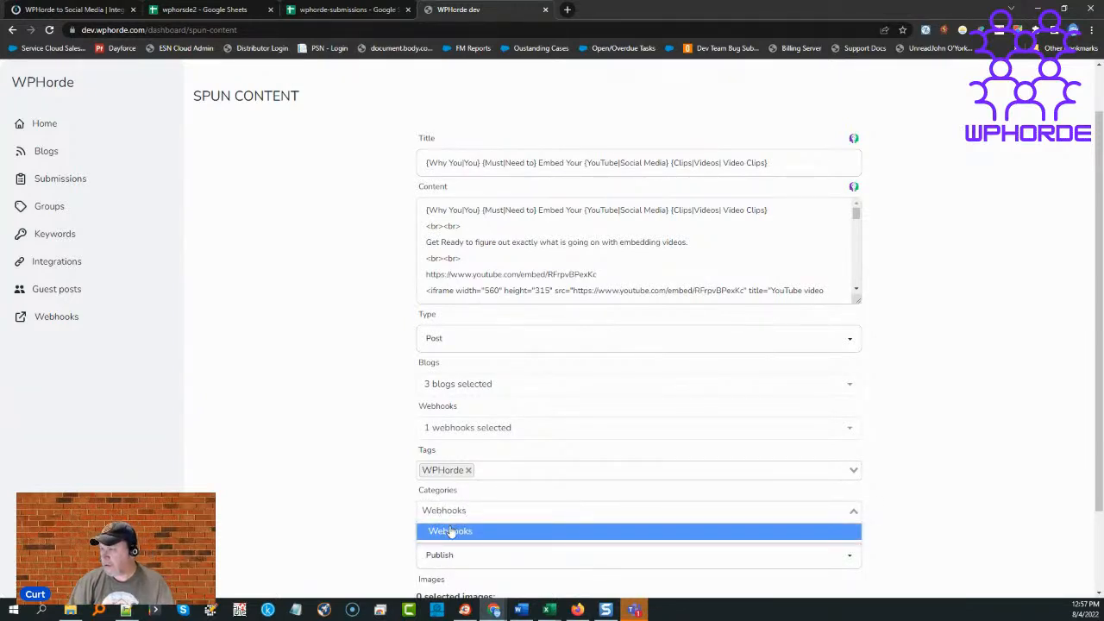
{"action": "left_click", "coordinate": [452, 530]}
Set the new submission's status to Draft and start the submission.
{"action": "left_click", "coordinate": [456, 561]}
{"action": "left_click", "coordinate": [638, 517]}
{"action": "scroll", "coordinate": [642, 513], "scroll_direction": "down", "scroll_amount": 2}
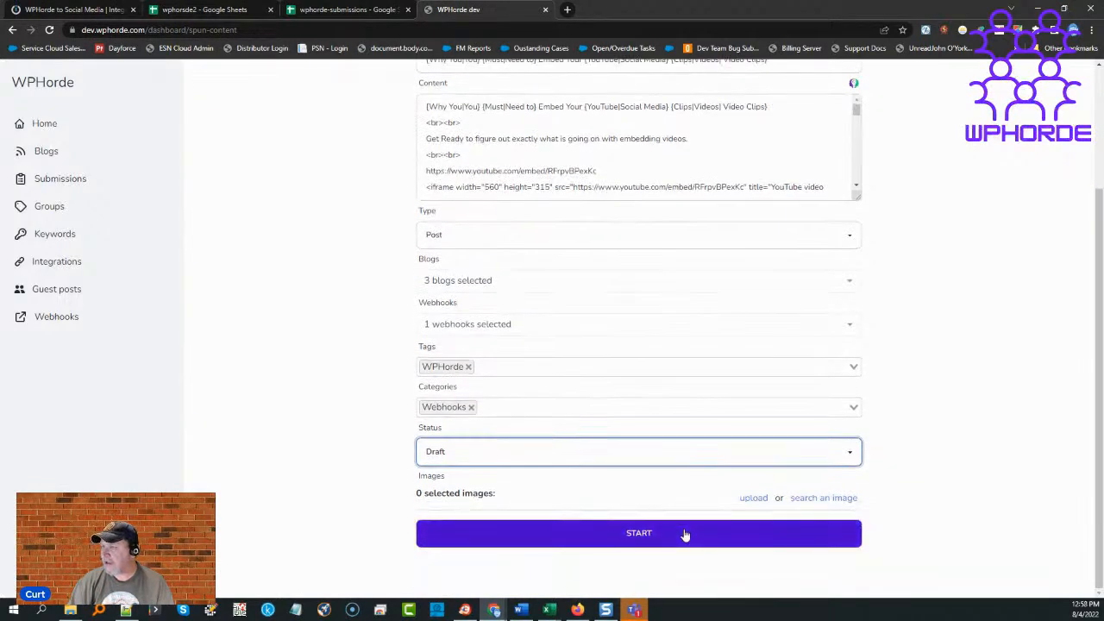
{"action": "left_click", "coordinate": [685, 534]}
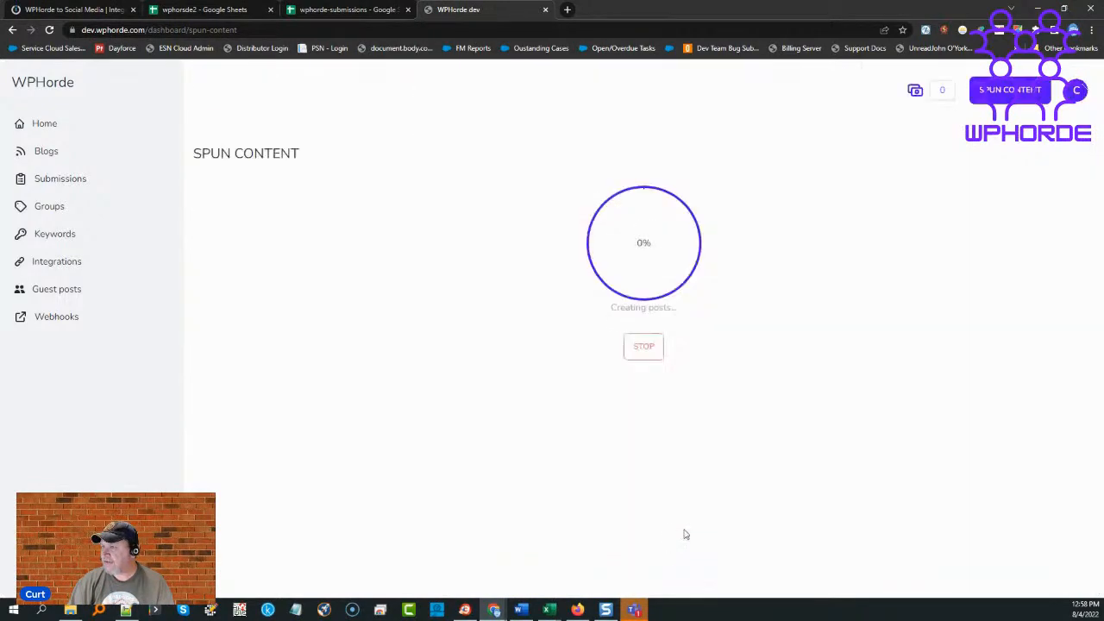
Check the scenario run in Integromat, then reload the WPHorde Facebook group and view its newest activity.
{"action": "left_click", "coordinate": [47, 9]}
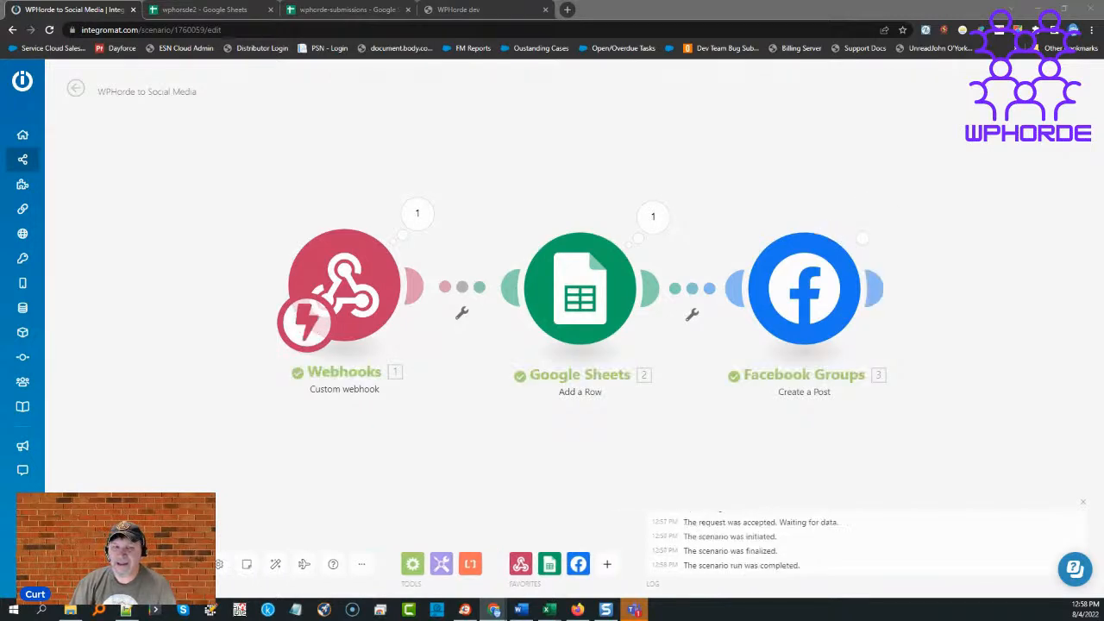
{"action": "left_click_drag", "start_coordinate": [254, 209], "coordinate": [628, 69]}
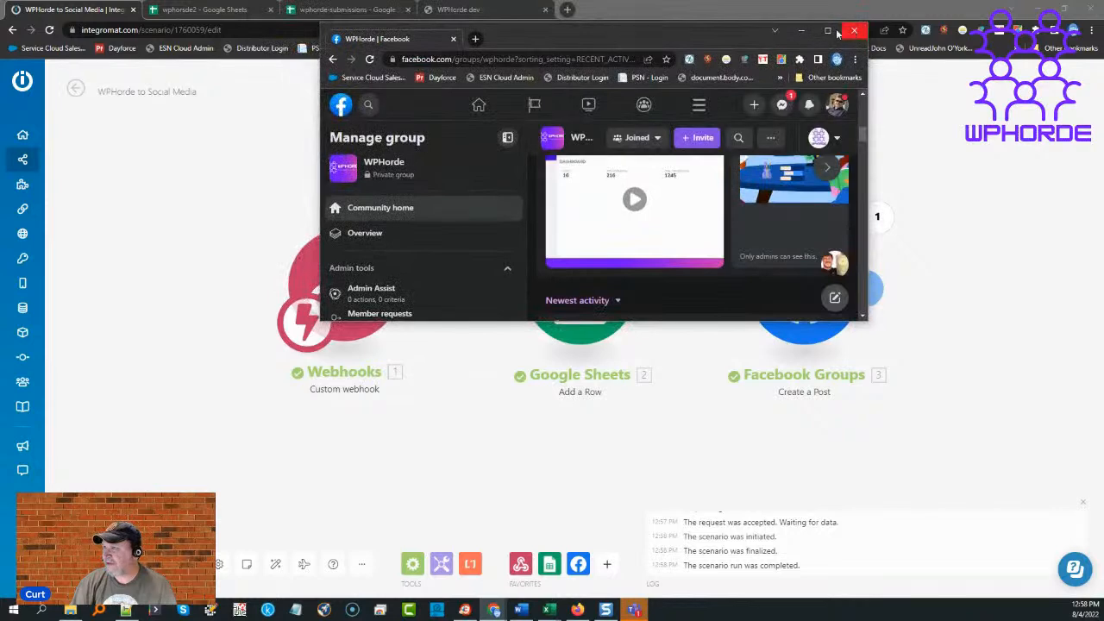
{"action": "left_click", "coordinate": [827, 30]}
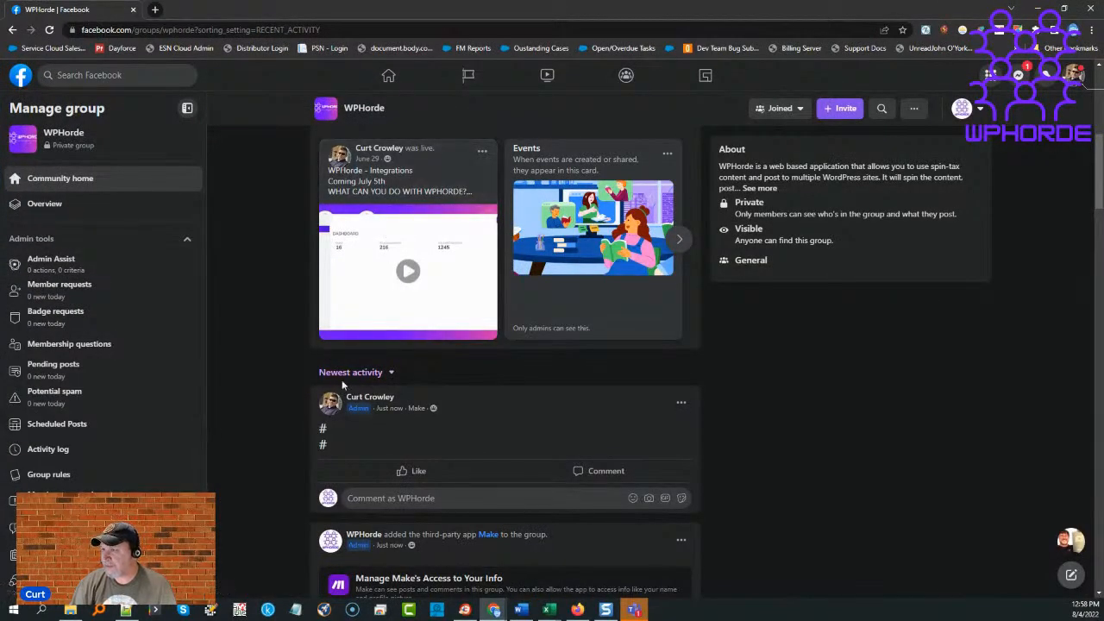
{"action": "left_click", "coordinate": [50, 33]}
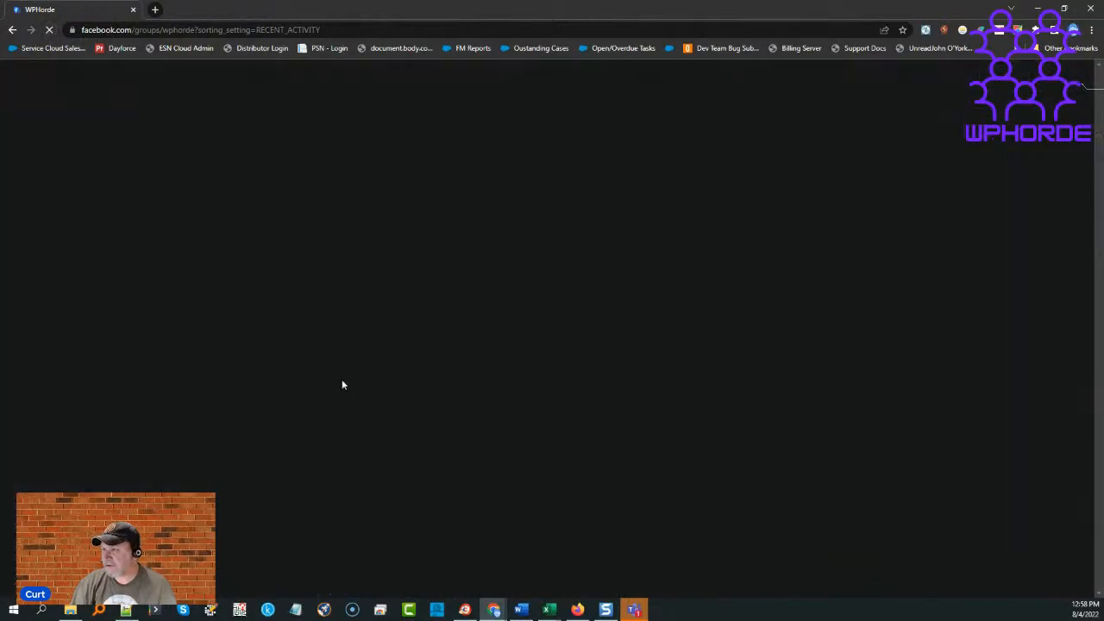
{"action": "scroll", "coordinate": [299, 394], "scroll_direction": "down", "scroll_amount": 4}
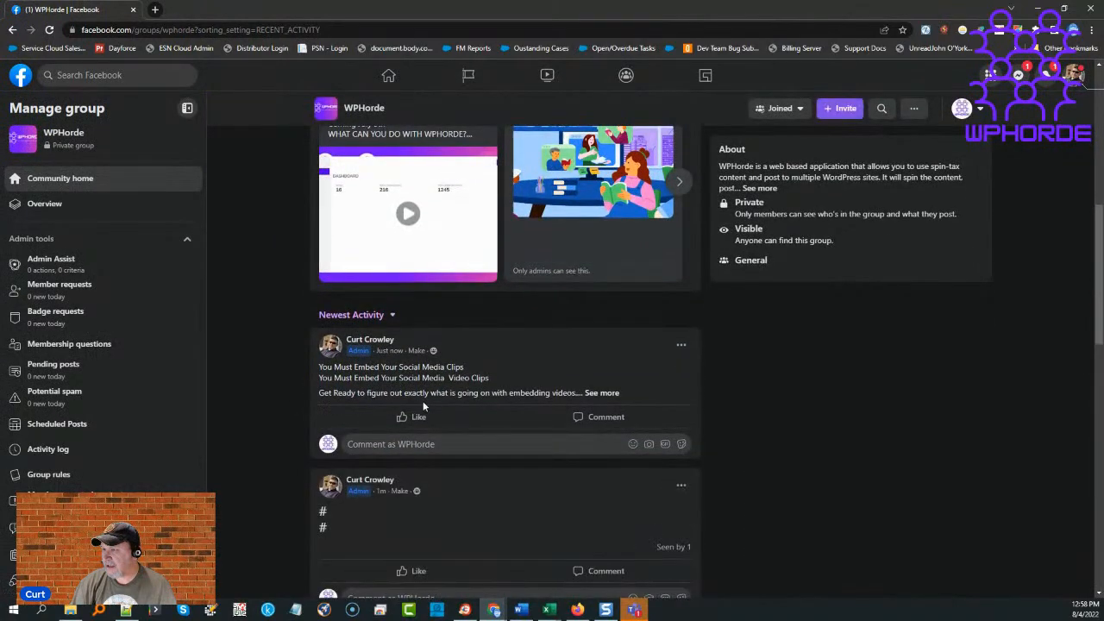
Expand the newest post in the WPHorde group and examine its spun text, video link and hashtags.
{"action": "left_click", "coordinate": [602, 393]}
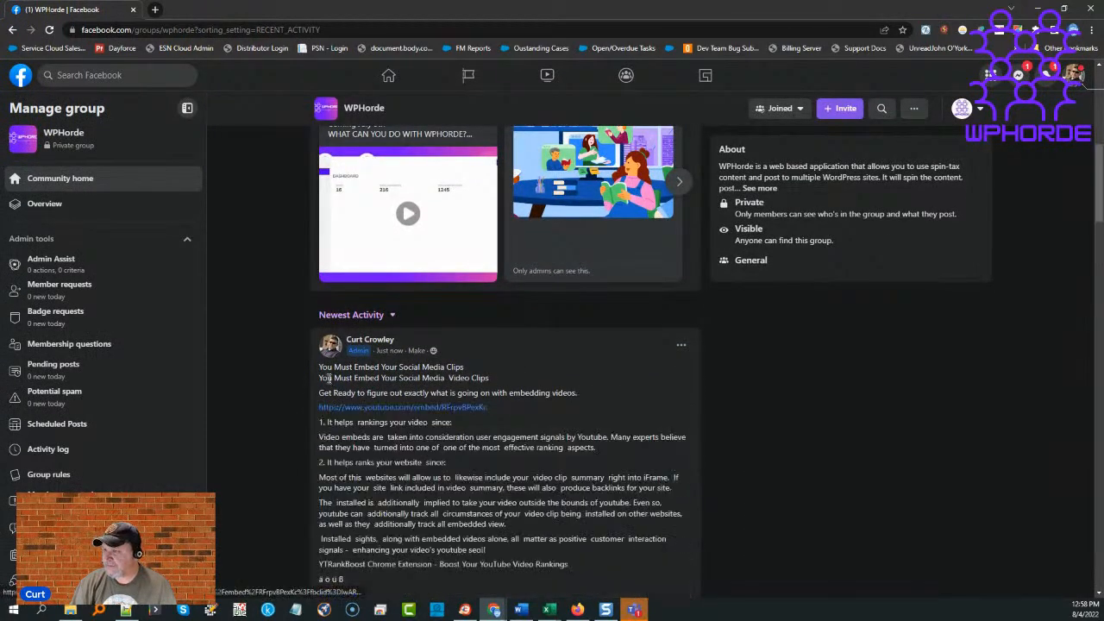
{"action": "left_click_drag", "start_coordinate": [320, 369], "coordinate": [539, 393]}
{"action": "scroll", "coordinate": [382, 412], "scroll_direction": "down", "scroll_amount": 3}
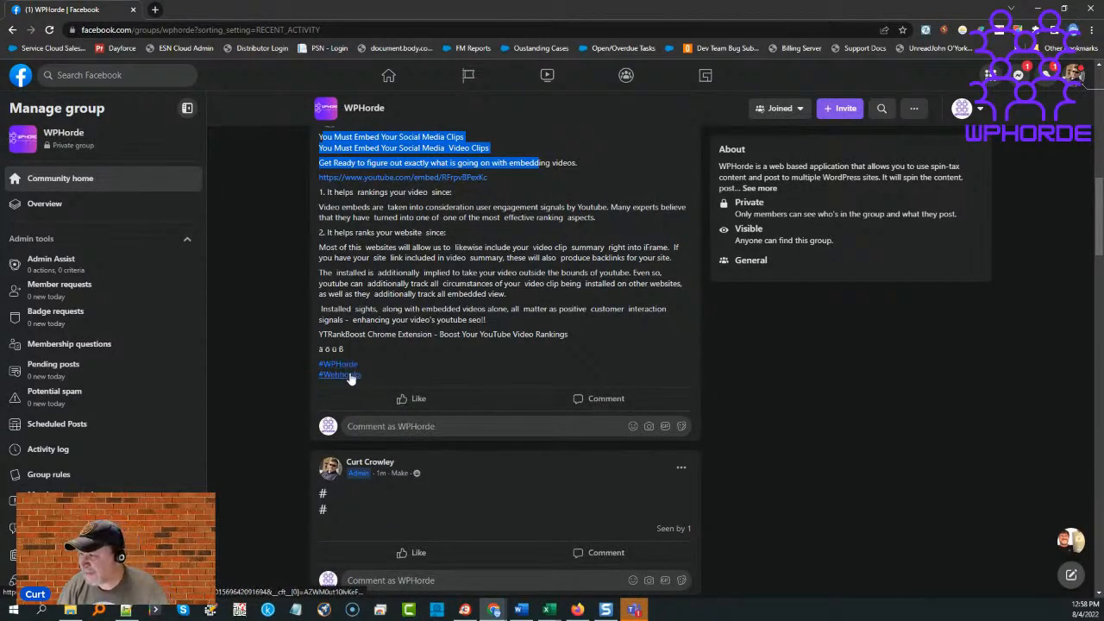
{"action": "scroll", "coordinate": [377, 347], "scroll_direction": "up", "scroll_amount": 2}
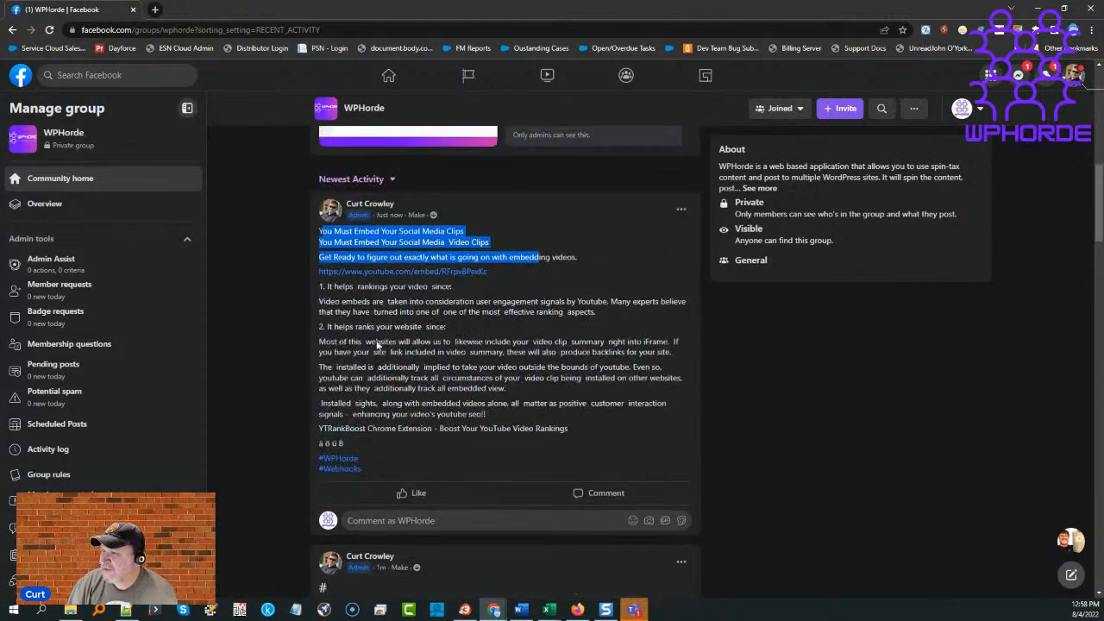
{"action": "left_click_drag", "start_coordinate": [583, 449], "coordinate": [319, 247]}
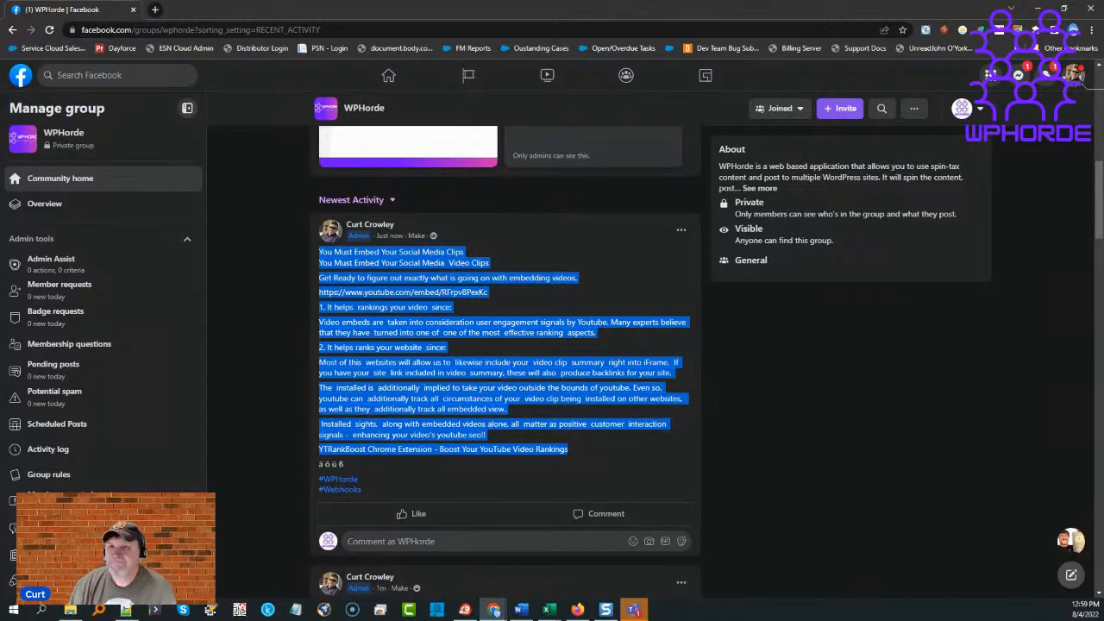
Close the Facebook group page and view the custom webhooks in the WPHorde dashboard.
{"action": "left_click", "coordinate": [134, 10]}
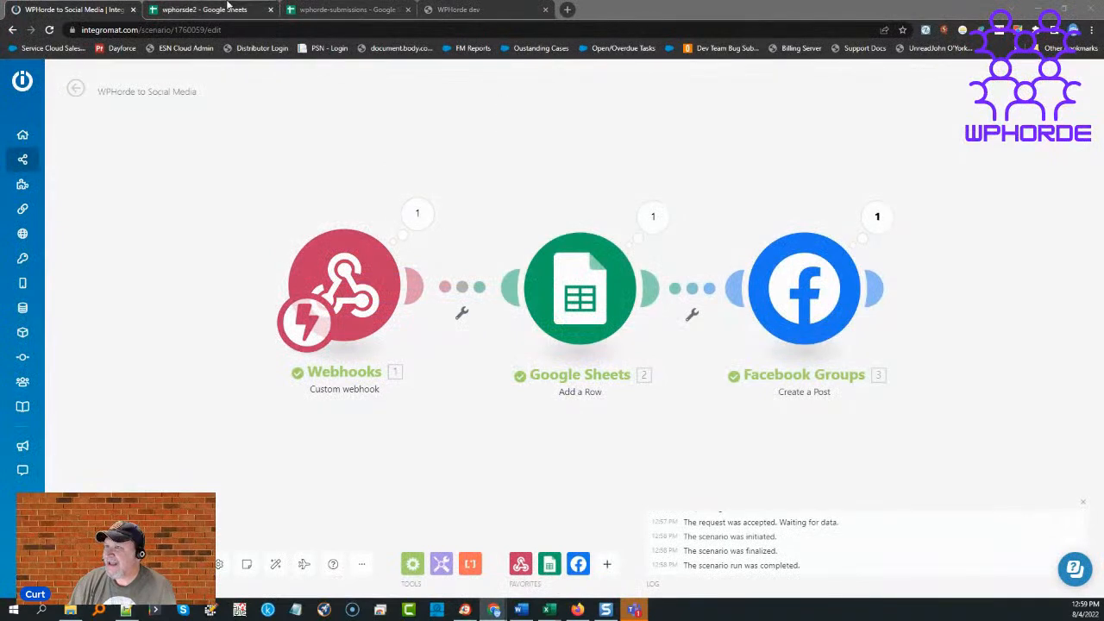
{"action": "left_click", "coordinate": [458, 9]}
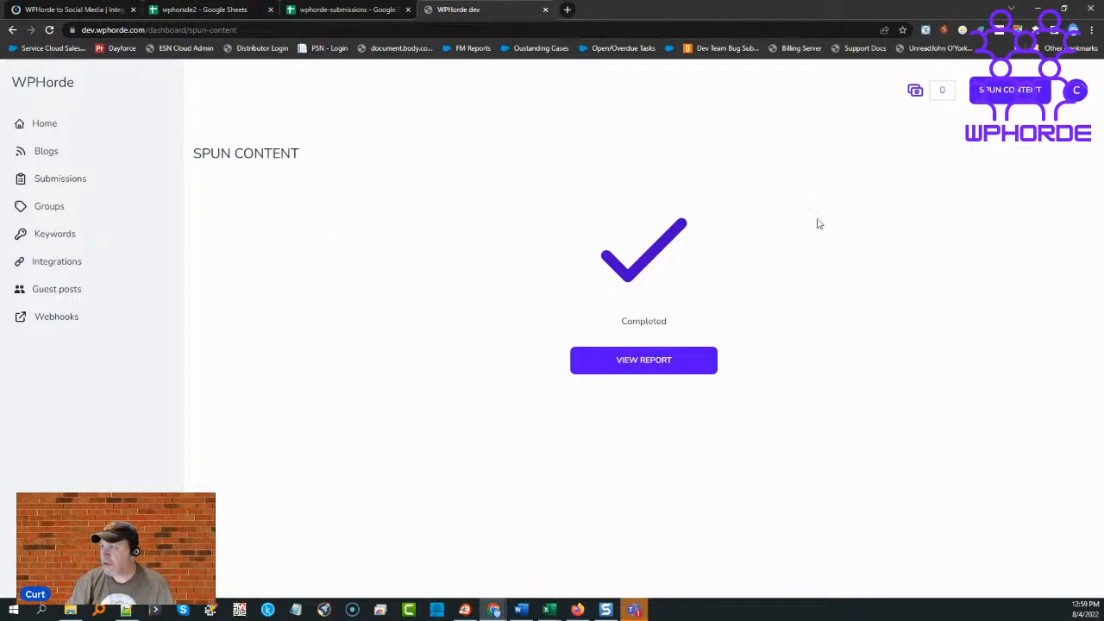
{"action": "left_click", "coordinate": [56, 318]}
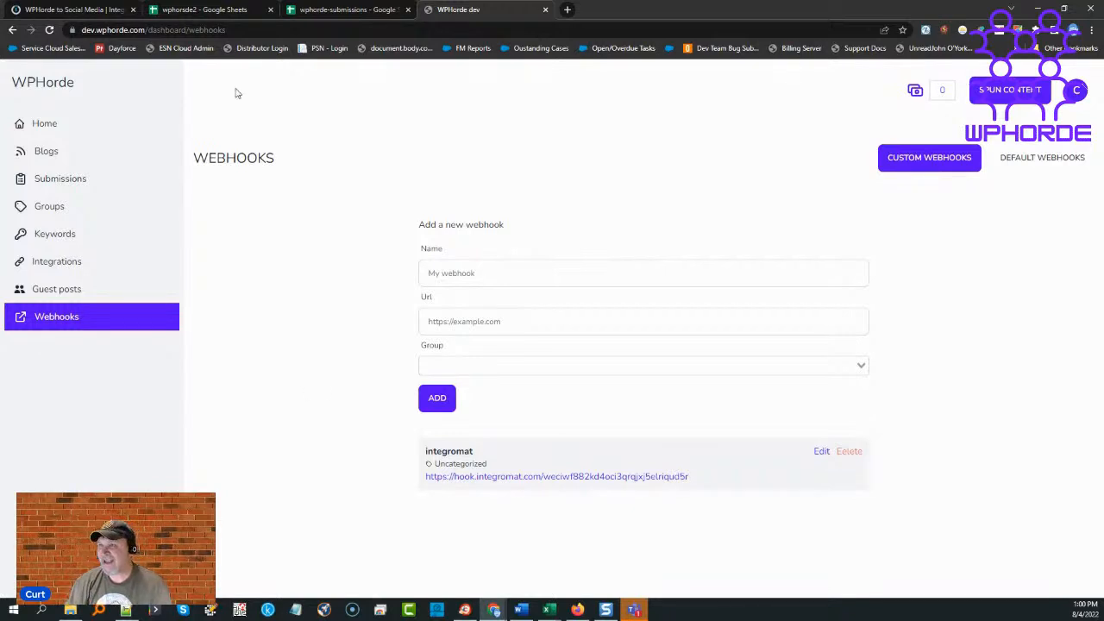
In the Integromat scenario, start a new module after Facebook Groups, search the apps for "Google" and choose Google My Business.
{"action": "left_click", "coordinate": [50, 10]}
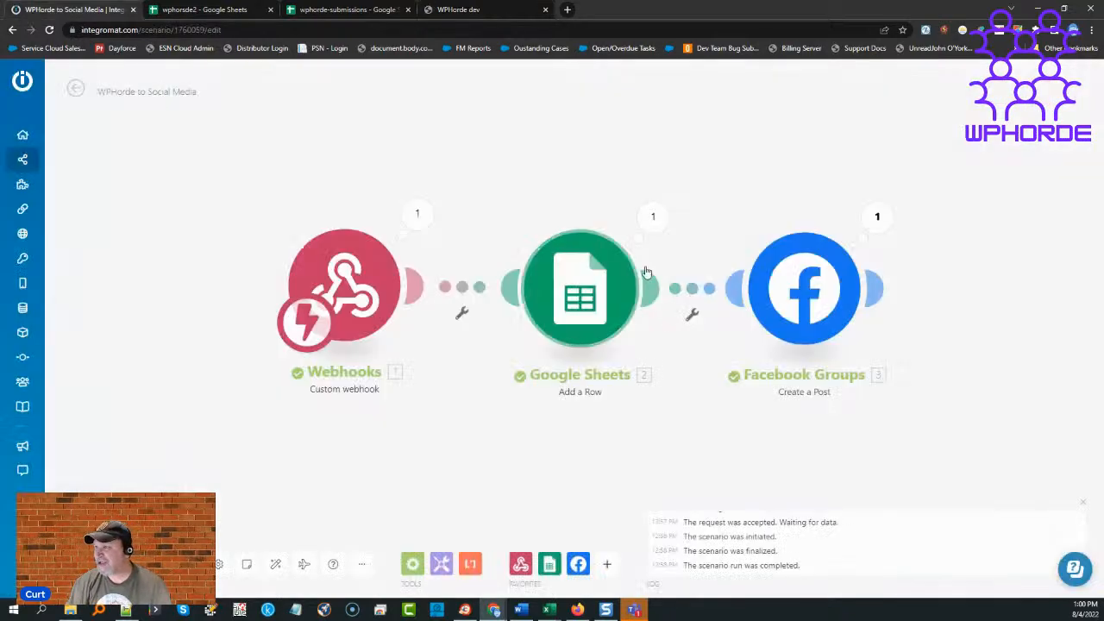
{"action": "left_click", "coordinate": [879, 291]}
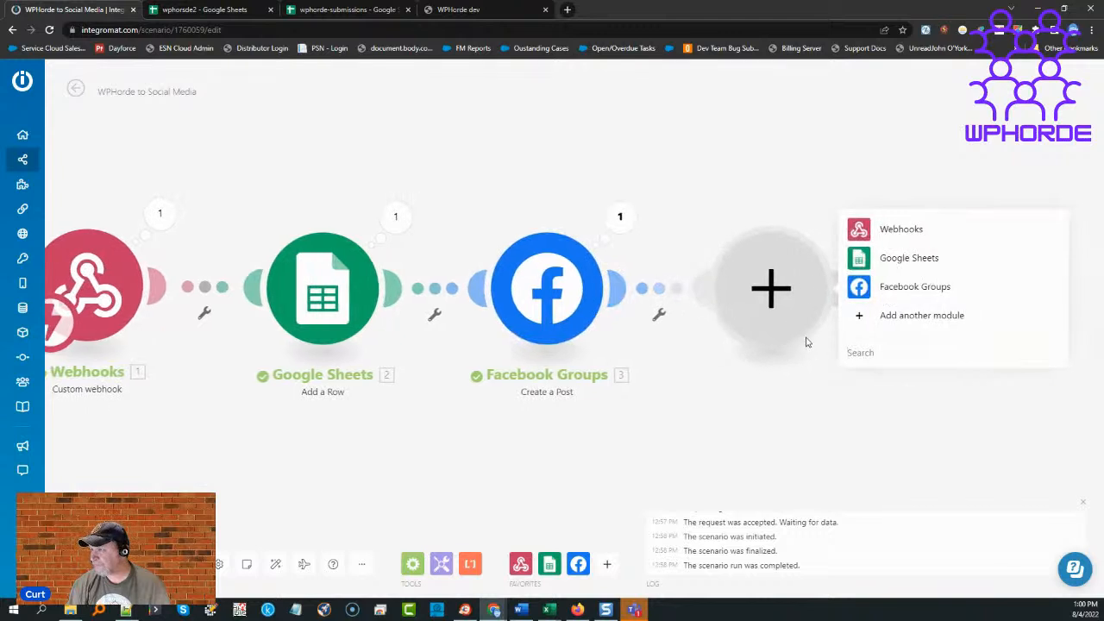
{"action": "type", "text": "Google"}
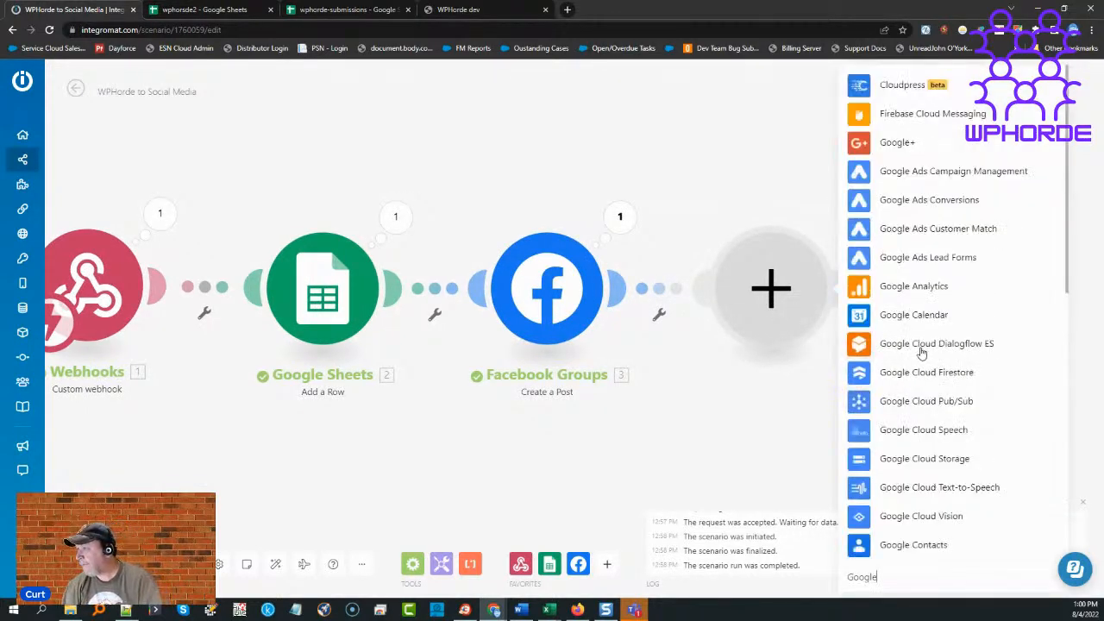
{"action": "scroll", "coordinate": [940, 388], "scroll_direction": "down", "scroll_amount": 3}
{"action": "scroll", "coordinate": [948, 416], "scroll_direction": "down", "scroll_amount": 8}
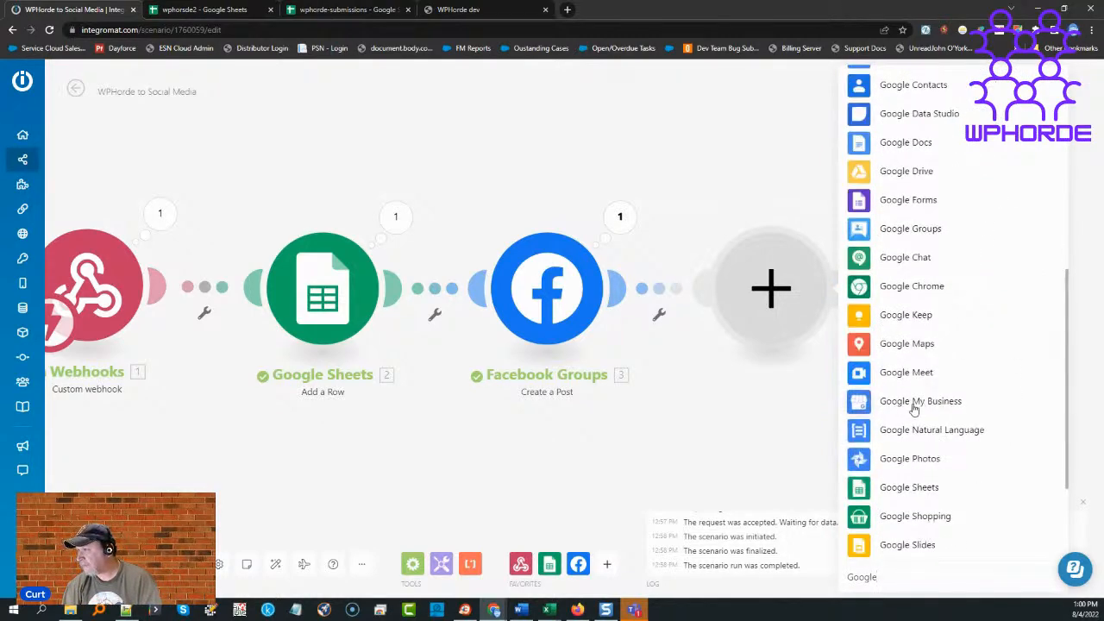
{"action": "left_click", "coordinate": [914, 406]}
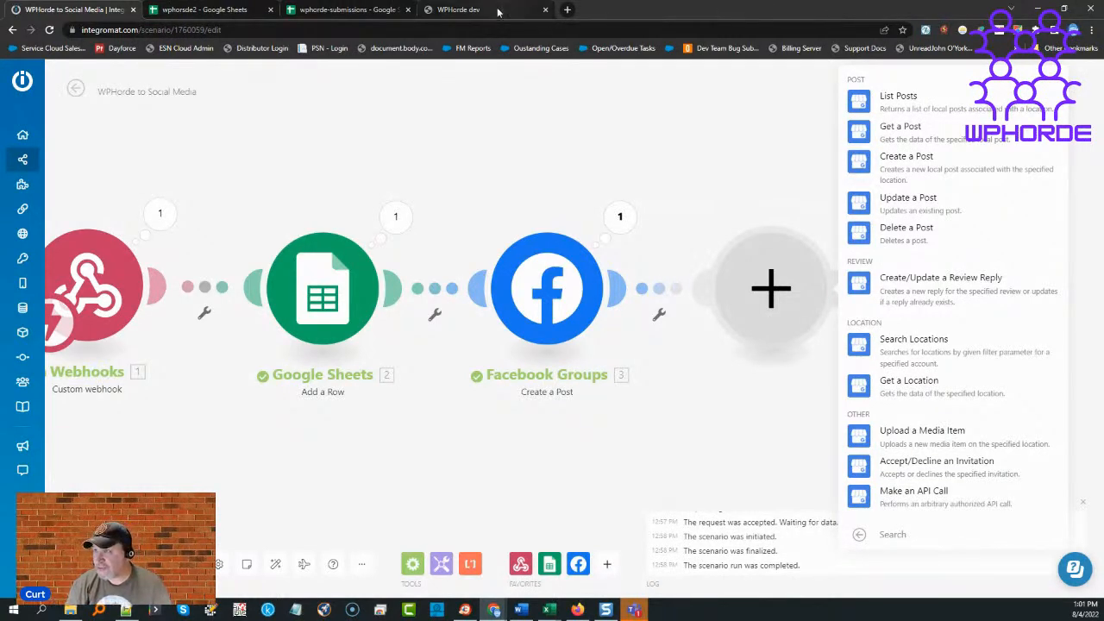
Switch to the WPHorde dashboard and open a blank spun content form at its title field.
{"action": "left_click", "coordinate": [470, 9]}
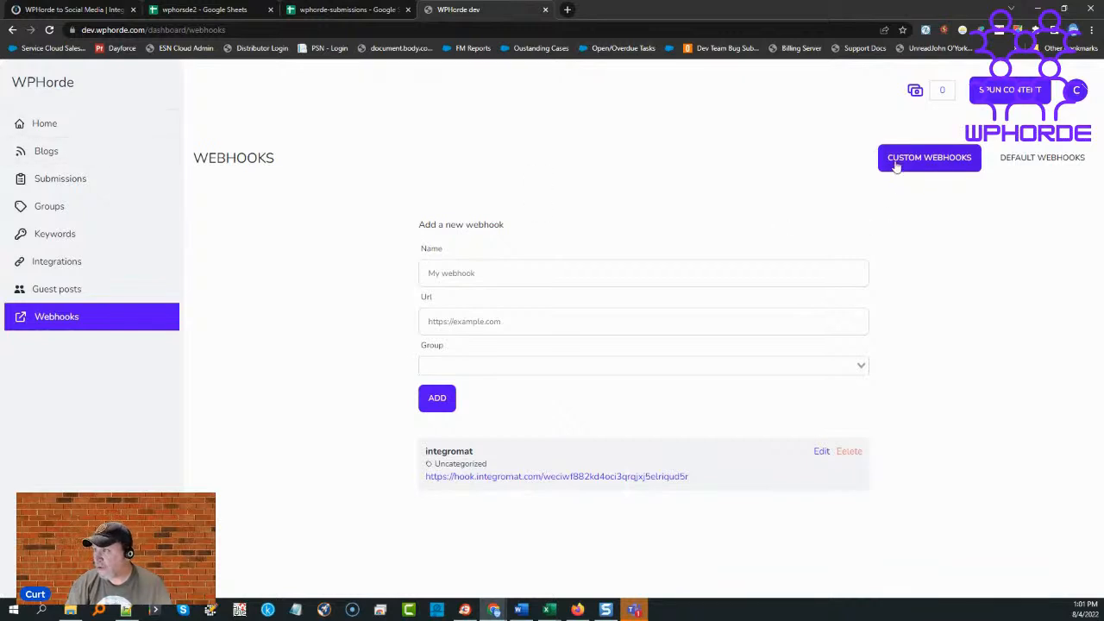
{"action": "left_click", "coordinate": [1003, 91]}
{"action": "left_click", "coordinate": [483, 288]}
{"action": "left_click", "coordinate": [458, 216]}
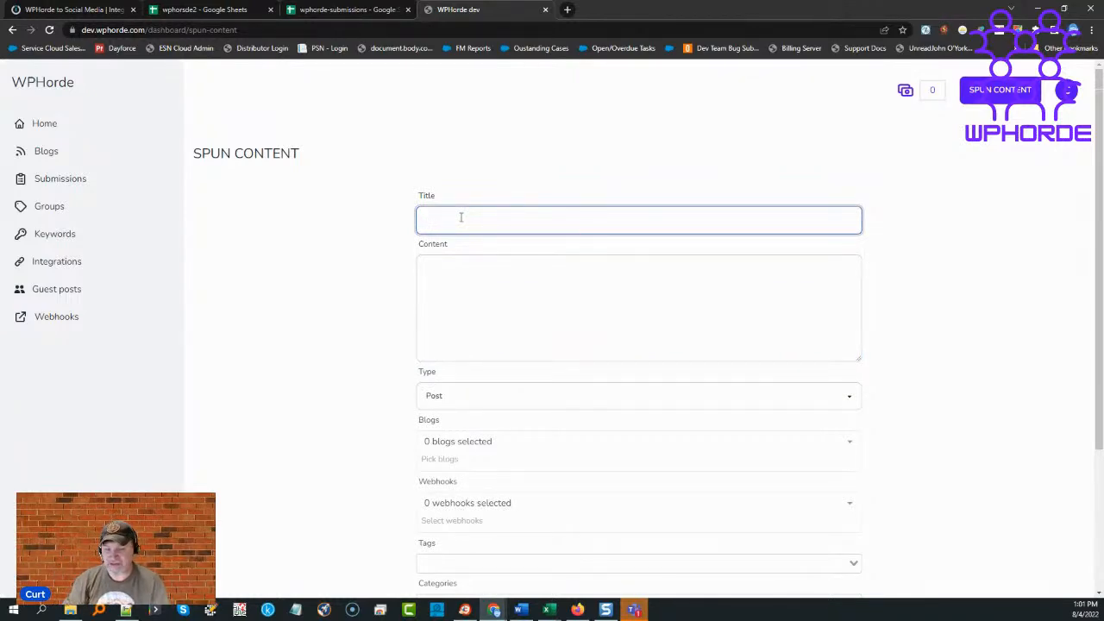
Back in the Integromat scenario, set the new Google My Business module to the Create a Post action.
{"action": "left_click", "coordinate": [68, 10]}
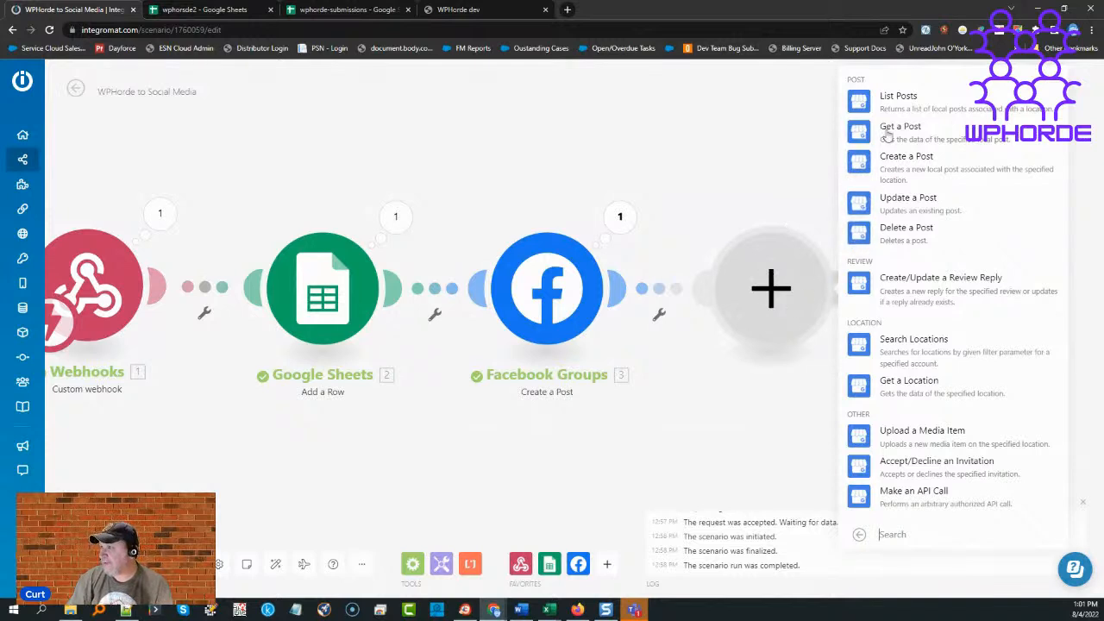
{"action": "left_click", "coordinate": [901, 158]}
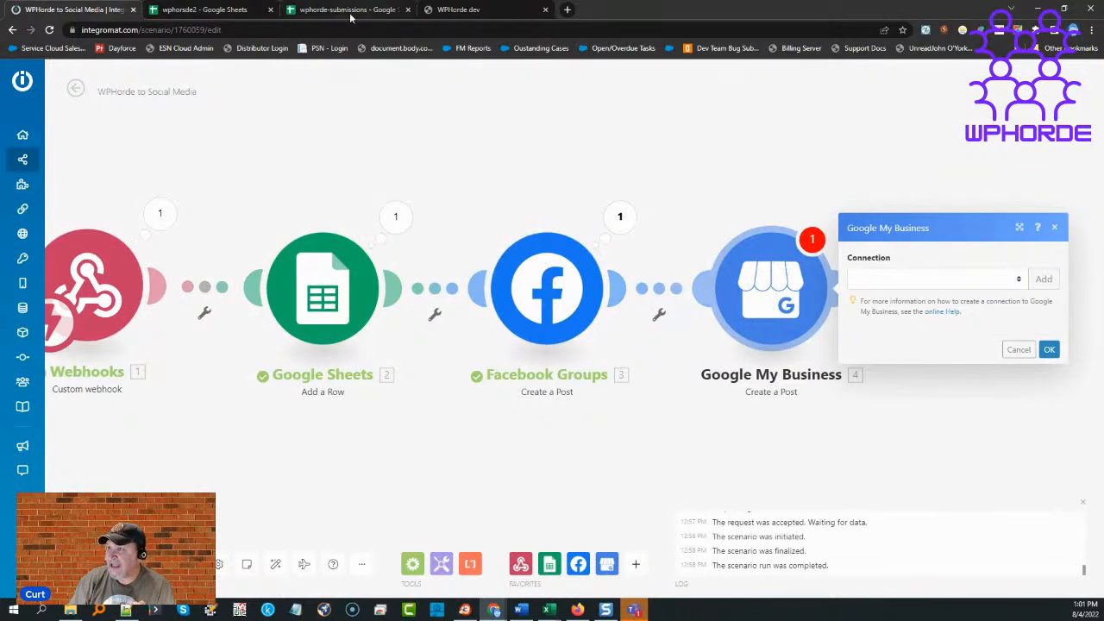
Return to the WPHorde webhooks page and examine the name and URL fields for adding a custom webhook.
{"action": "left_click", "coordinate": [443, 15]}
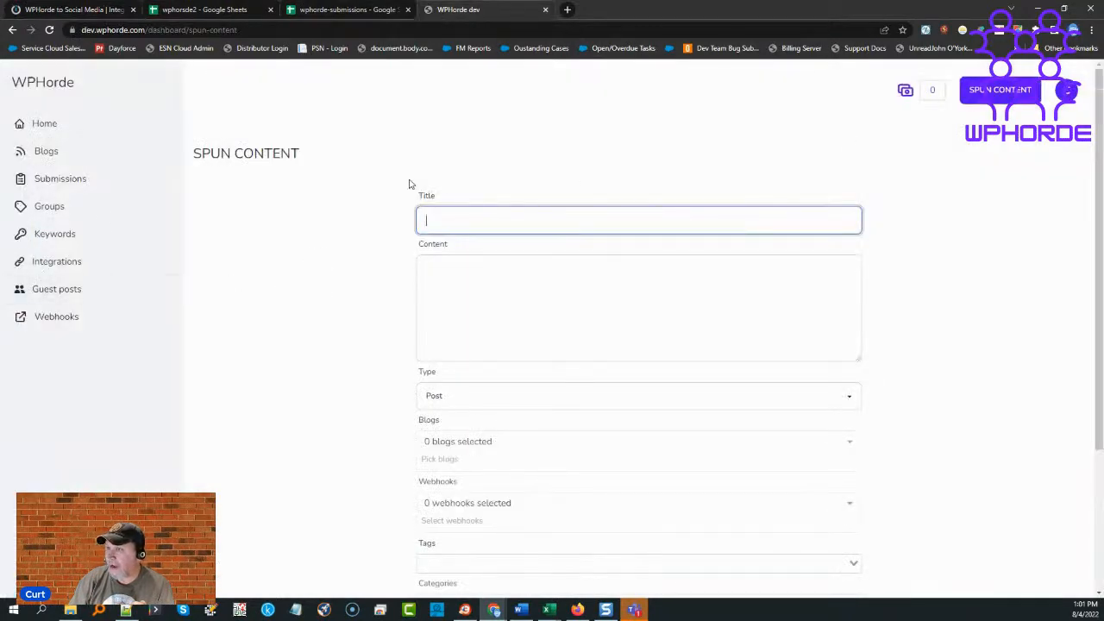
{"action": "left_click", "coordinate": [52, 319]}
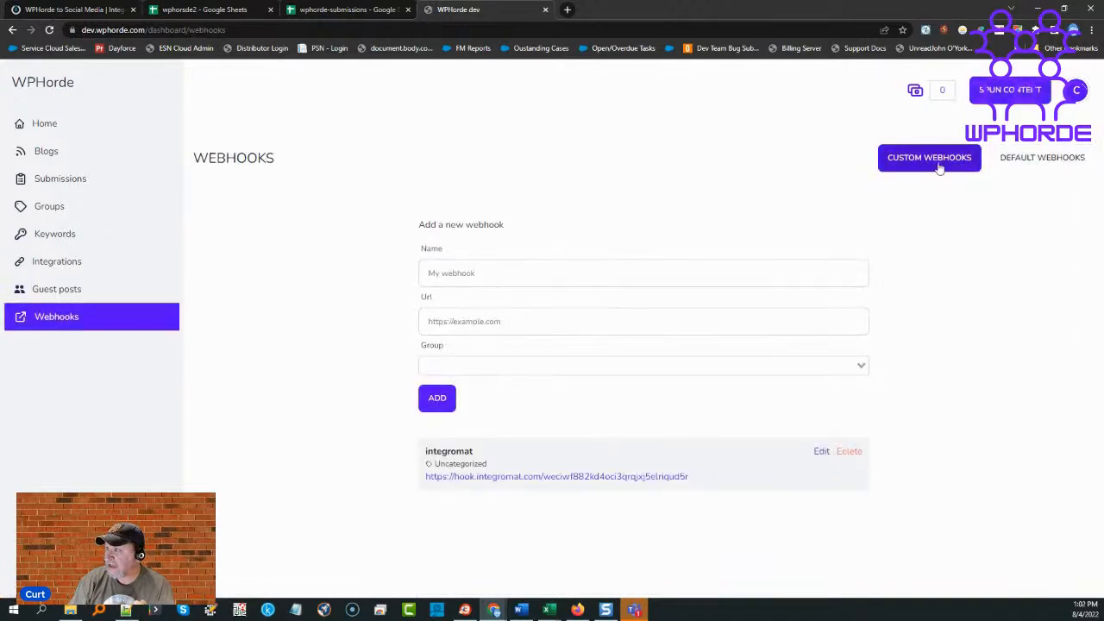
{"action": "left_click", "coordinate": [475, 272]}
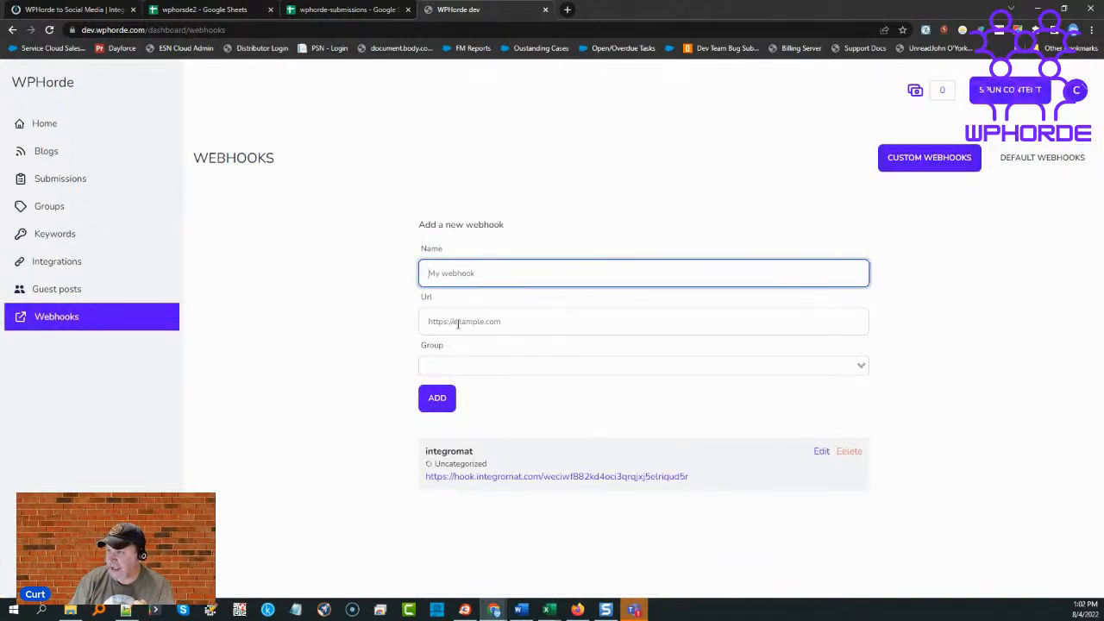
{"action": "left_click", "coordinate": [457, 324]}
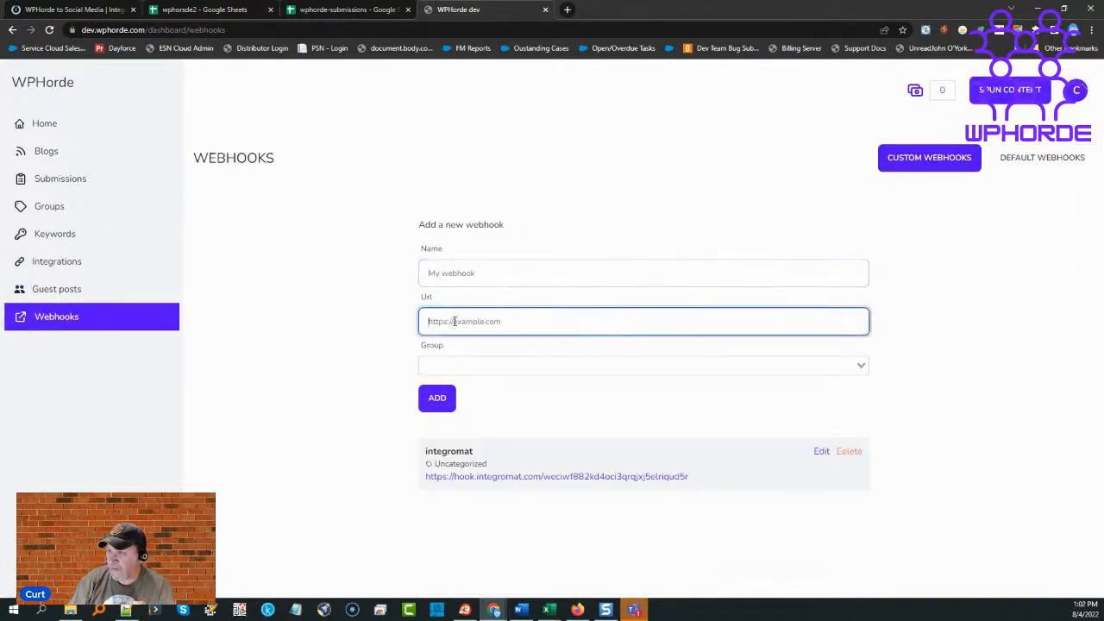